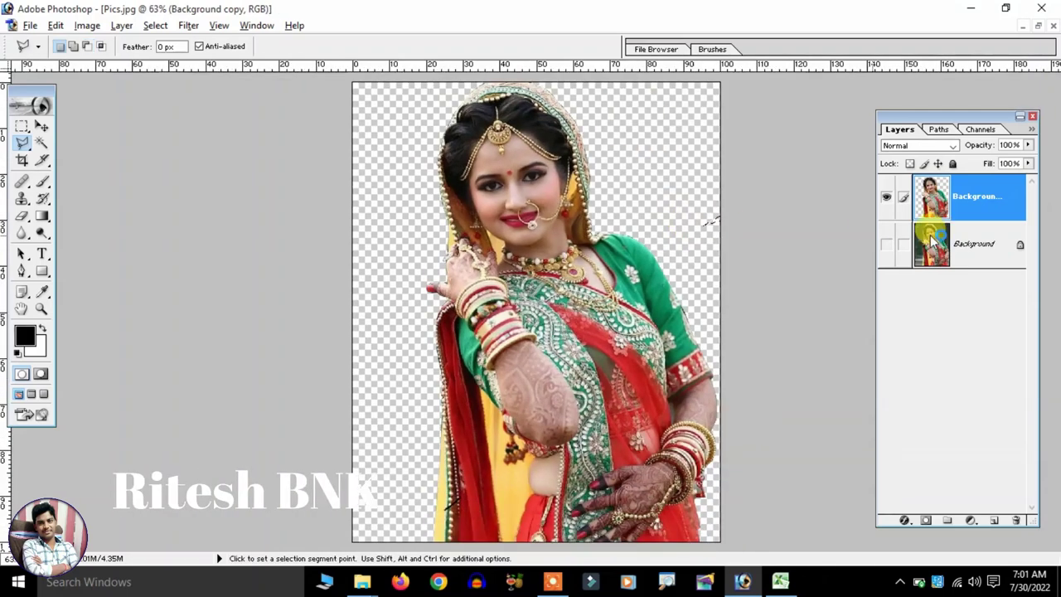
Toggle the original green backdrop layer on and off to compare it with the cut-out
left_click(887, 245)
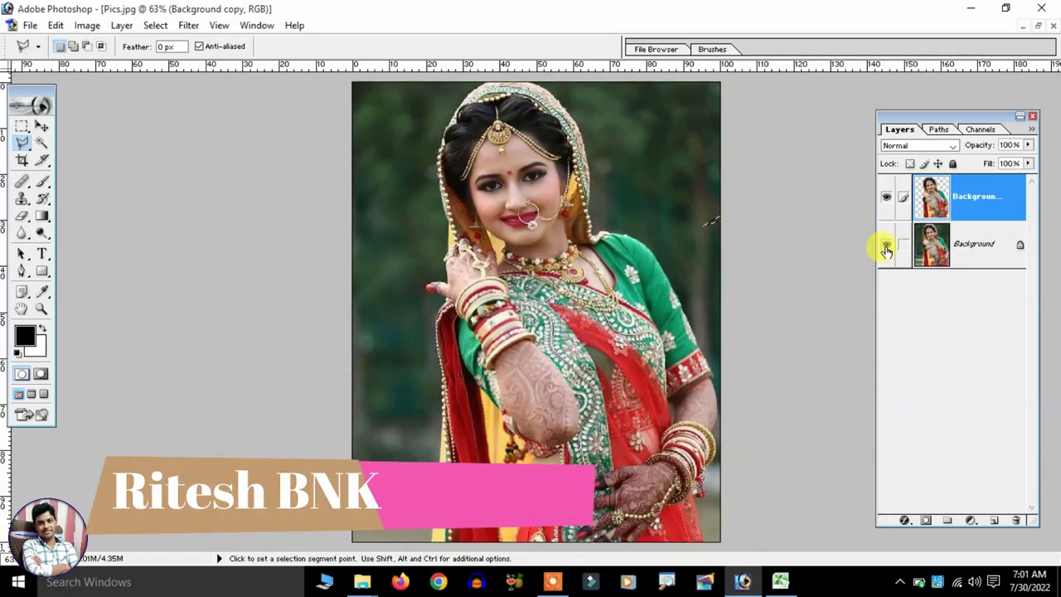
left_click(887, 245)
right_click(615, 166)
left_click(651, 162)
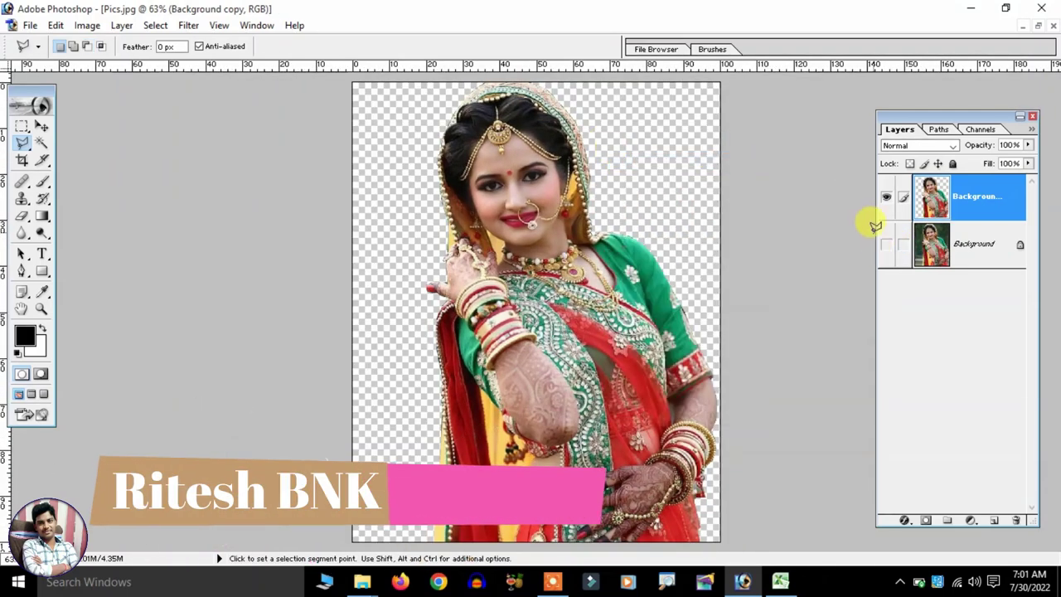
left_click(887, 246)
left_click(886, 247)
left_click(886, 247)
left_click(886, 247)
left_click(886, 247)
left_click(886, 247)
left_click(886, 247)
Hide the backdrop to show the transparent cut-out, then drag Pics.jpg into Photoshop
left_click(886, 247)
left_click(886, 247)
left_click(887, 247)
left_click(887, 247)
left_click(886, 247)
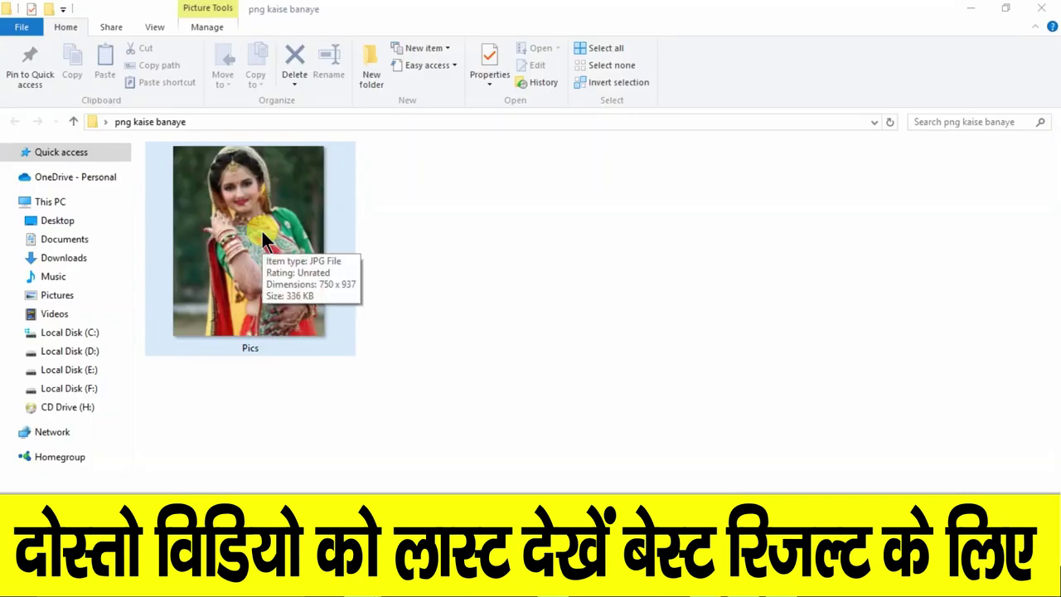
mouse_move(261, 229)
left_mouse_down()
mouse_move(720, 379)
mouse_move(536, 311)
left_mouse_up()
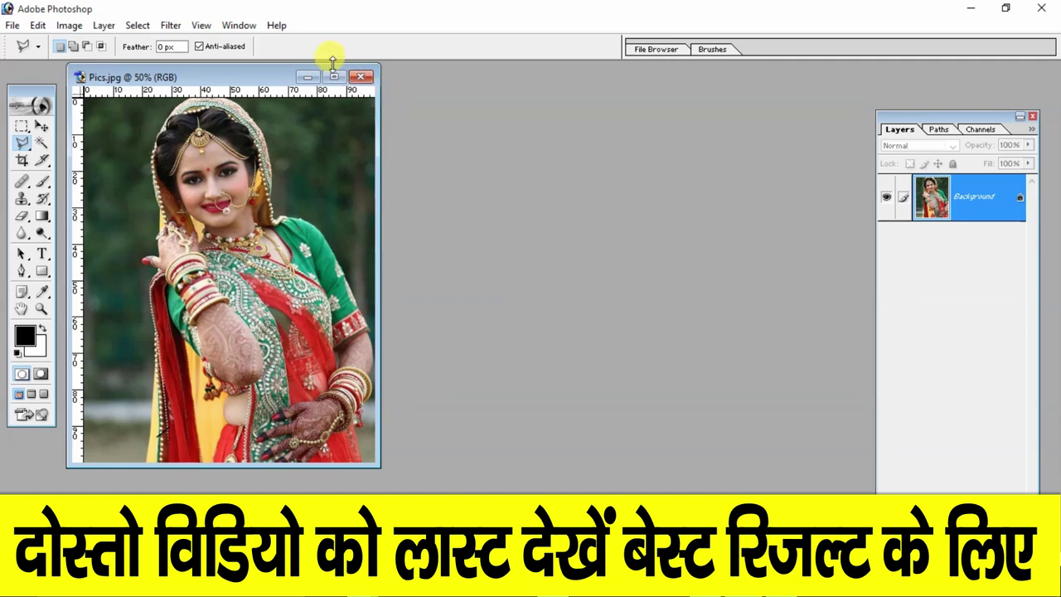
Maximize the Pics.jpg window, fit it on screen with Ctrl+0, and nudge the Layers panel
left_click(334, 76)
key("ctrl+0")
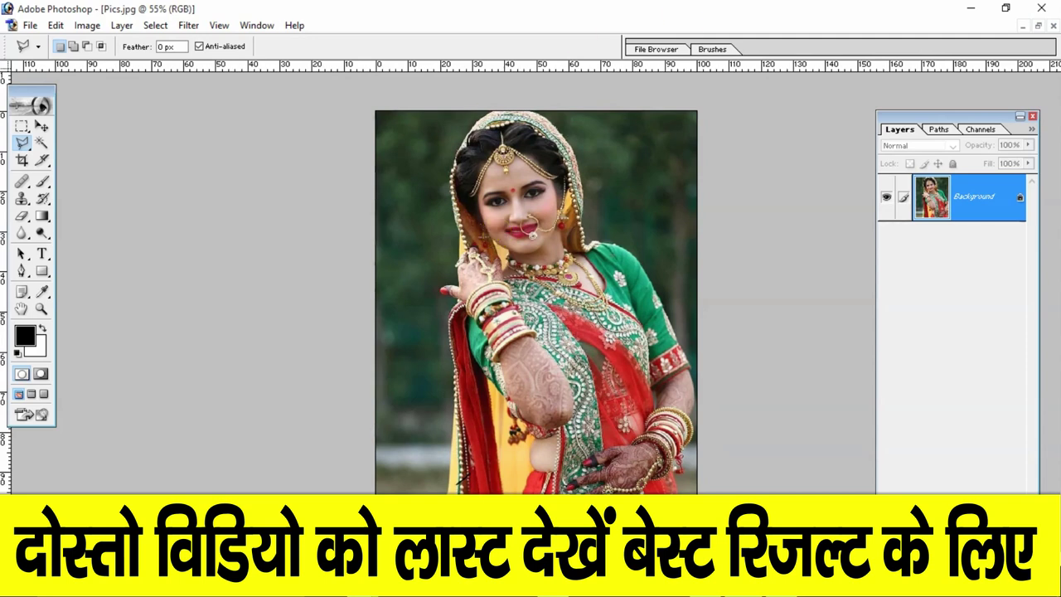
left_click_drag(919, 111, 912, 105)
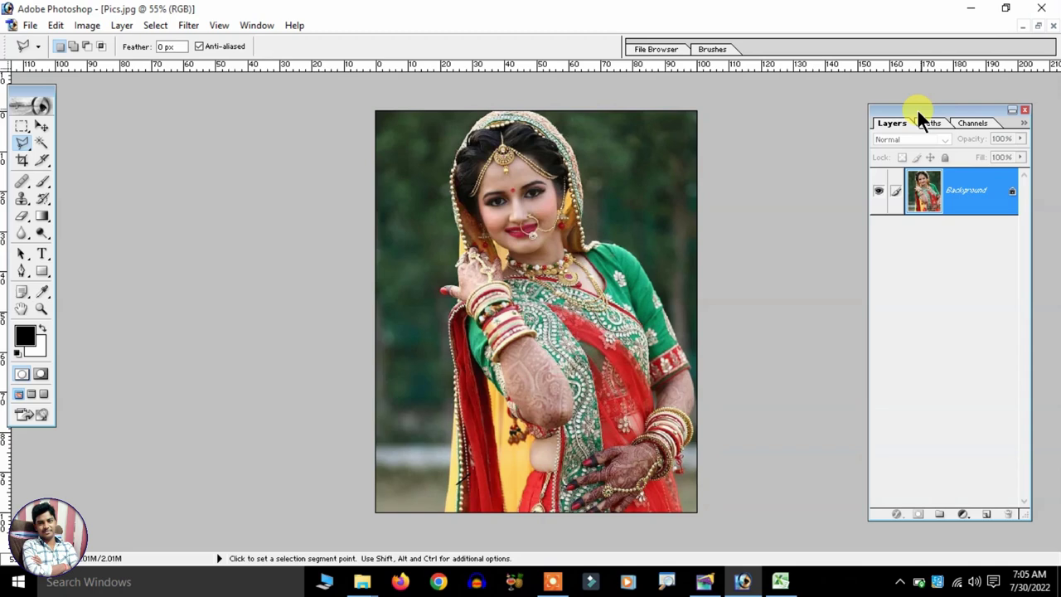
left_click(257, 25)
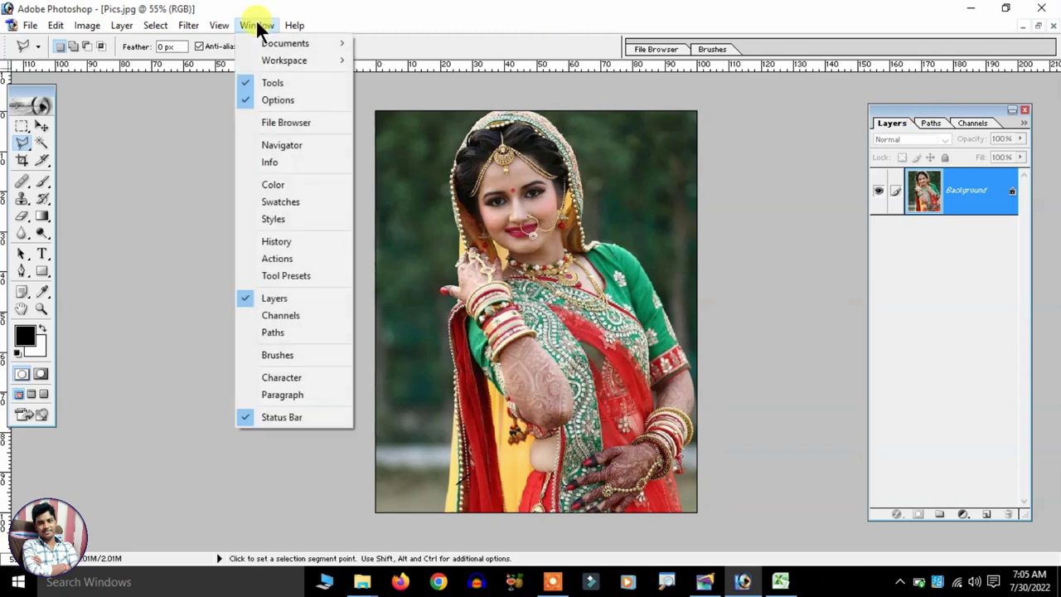
left_click(295, 296)
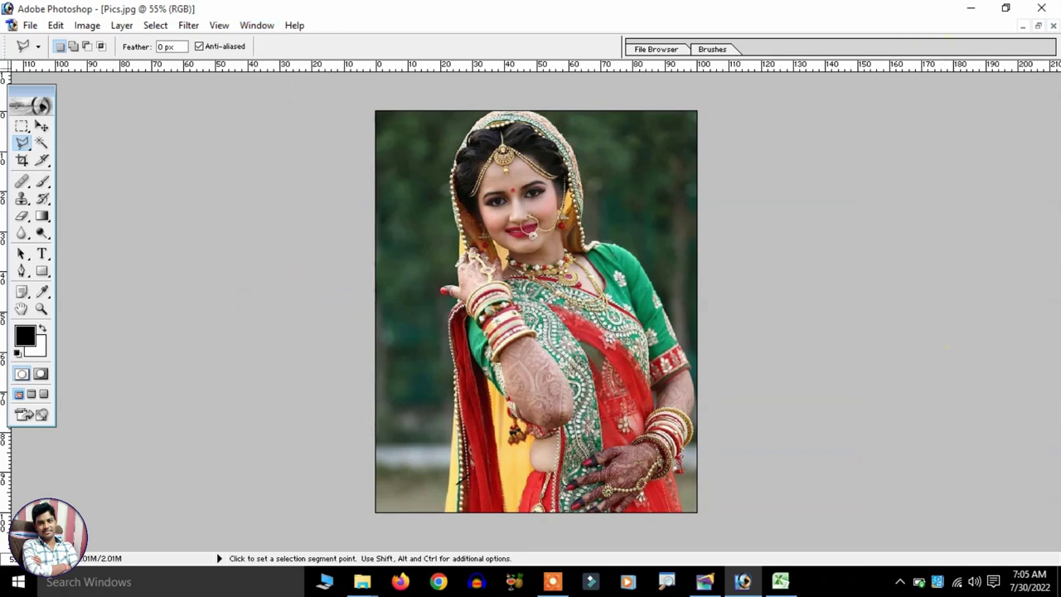
left_click(256, 26)
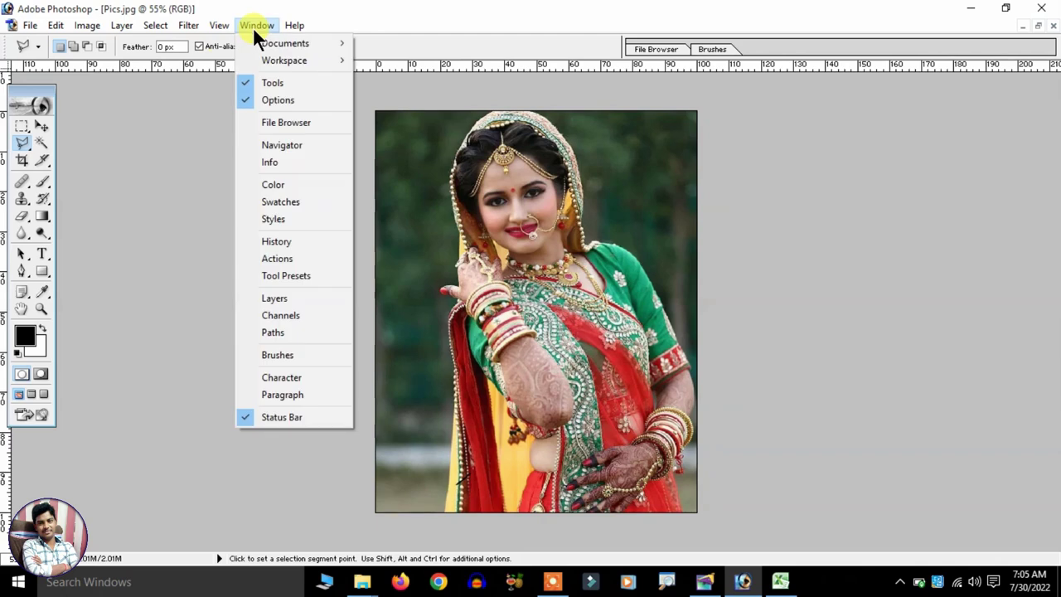
left_click(276, 301)
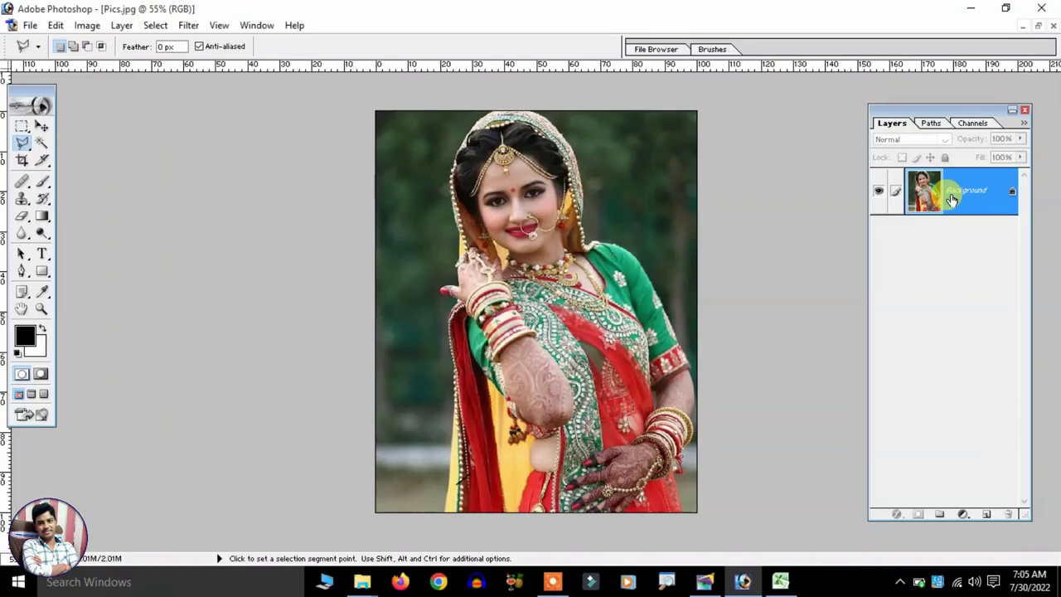
Duplicate the Background layer as Background copy and hide the original Background
mouse_move(952, 199)
left_mouse_down()
mouse_move(989, 516)
mouse_move(949, 519)
left_mouse_up()
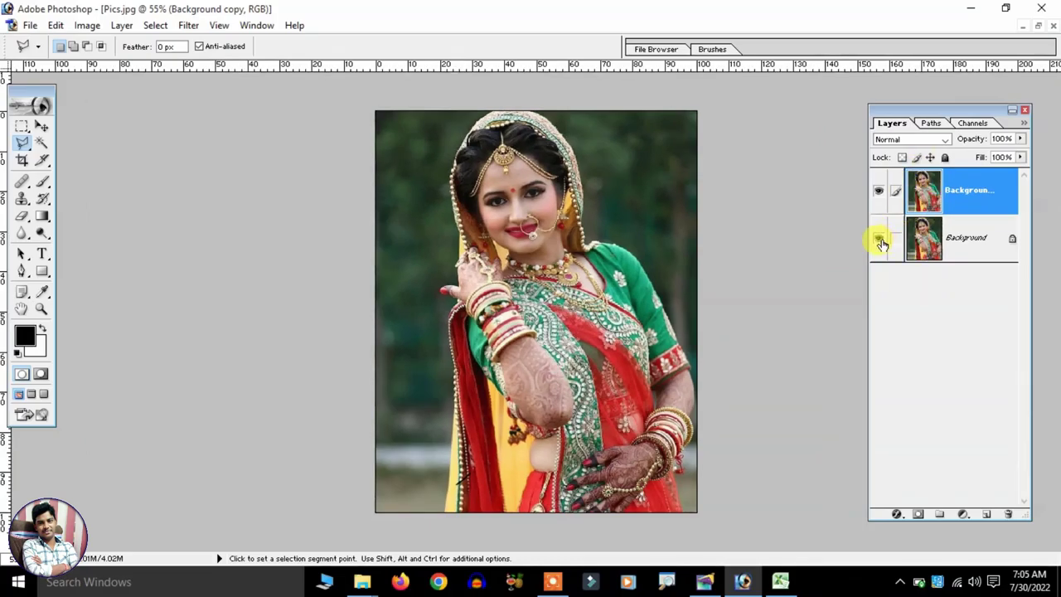
left_click(880, 240)
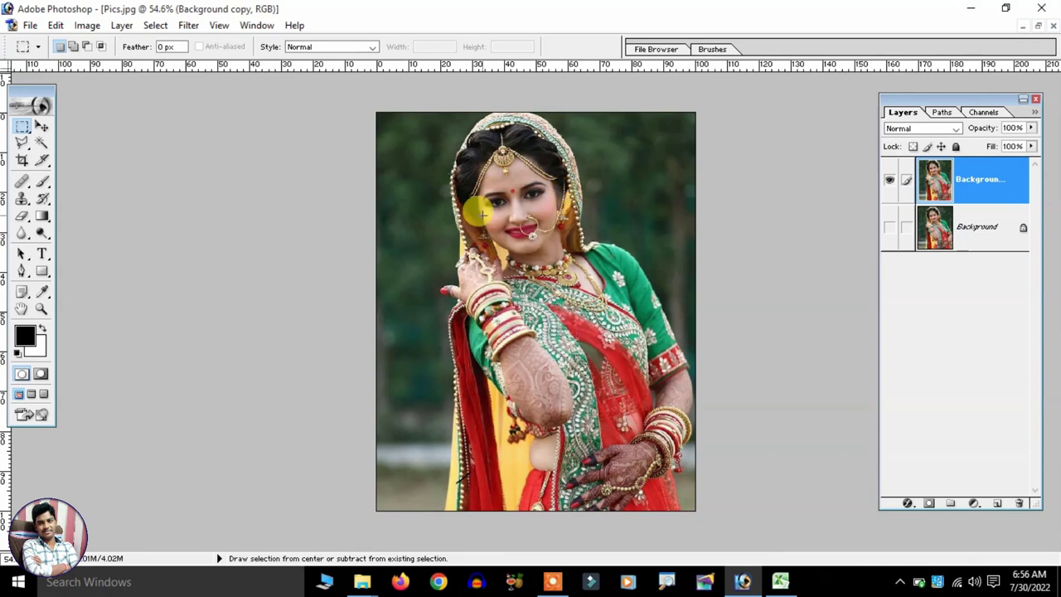
Zoom in on the bride's headpiece and scarf edge and select the Polygonal Lasso Tool
scroll(483, 215, "up", 1)
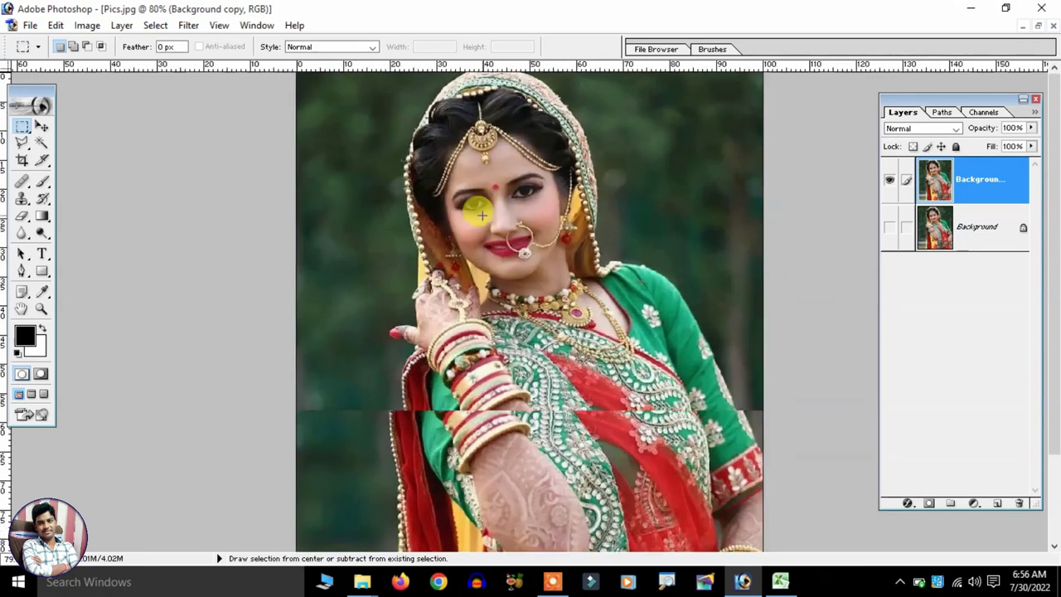
scroll(483, 215, "up", 1)
scroll(483, 215, "up", 1)
scroll(483, 215, "up", 2)
scroll(482, 214, "down", 3)
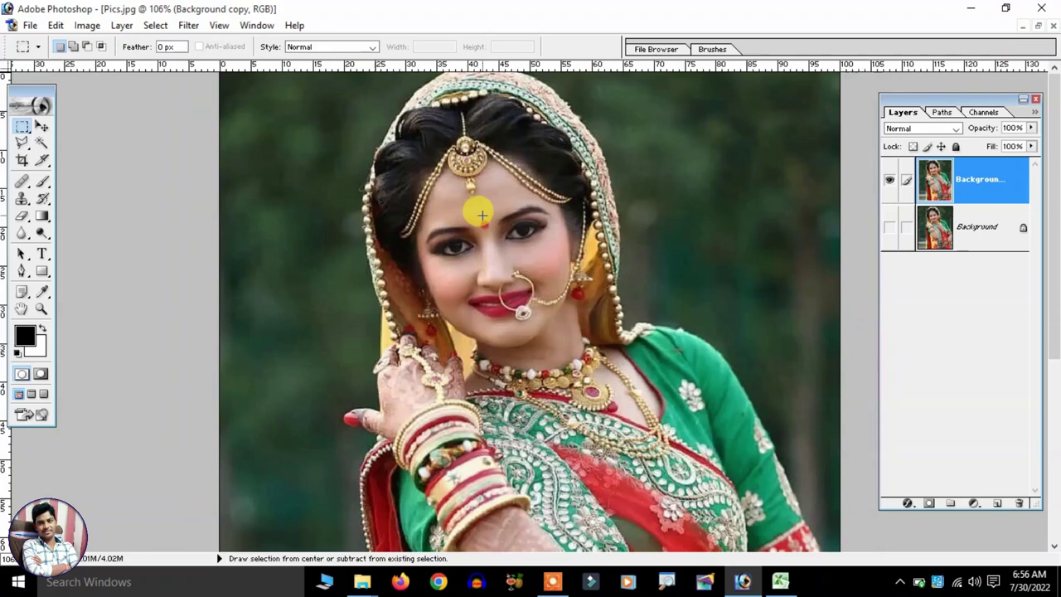
scroll(482, 215, "up", 3)
scroll(482, 215, "down", 3)
scroll(483, 215, "up", 1)
scroll(483, 215, "up", 2)
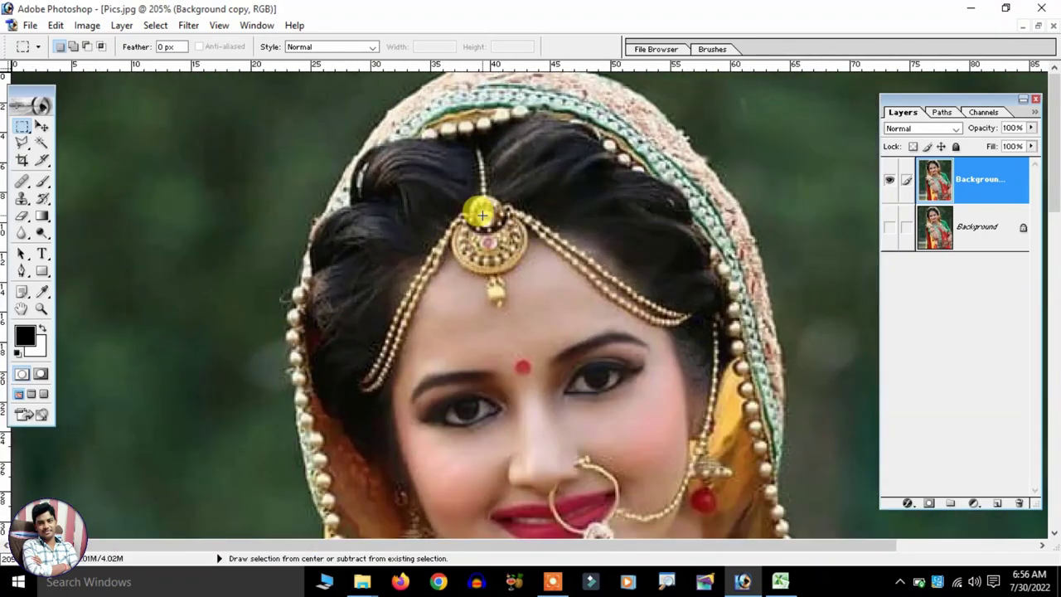
scroll(483, 215, "down", 3)
scroll(482, 214, "up", 3)
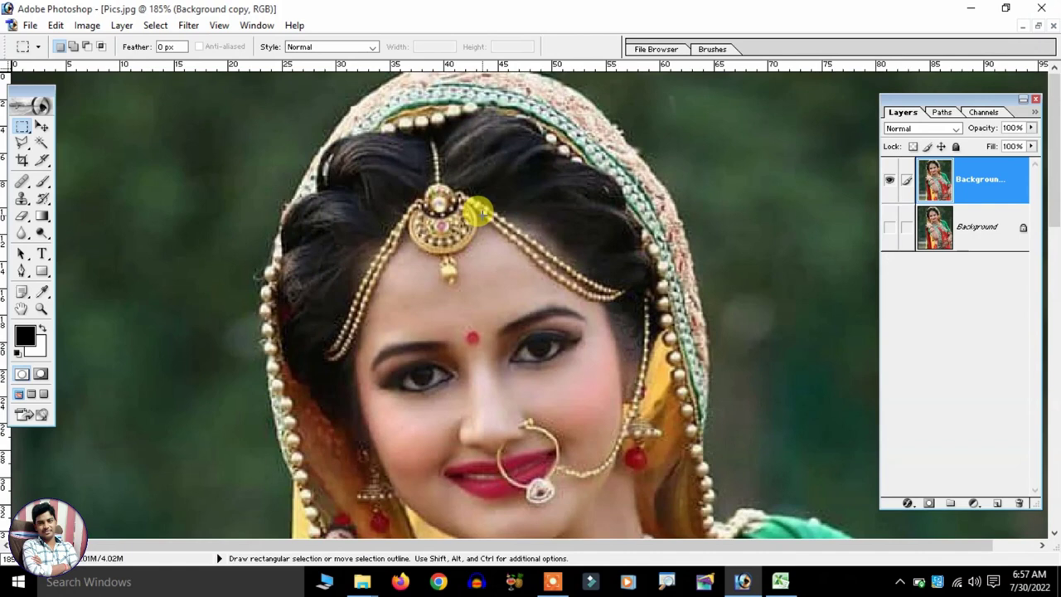
scroll(483, 215, "up", 1)
key("alt+space")
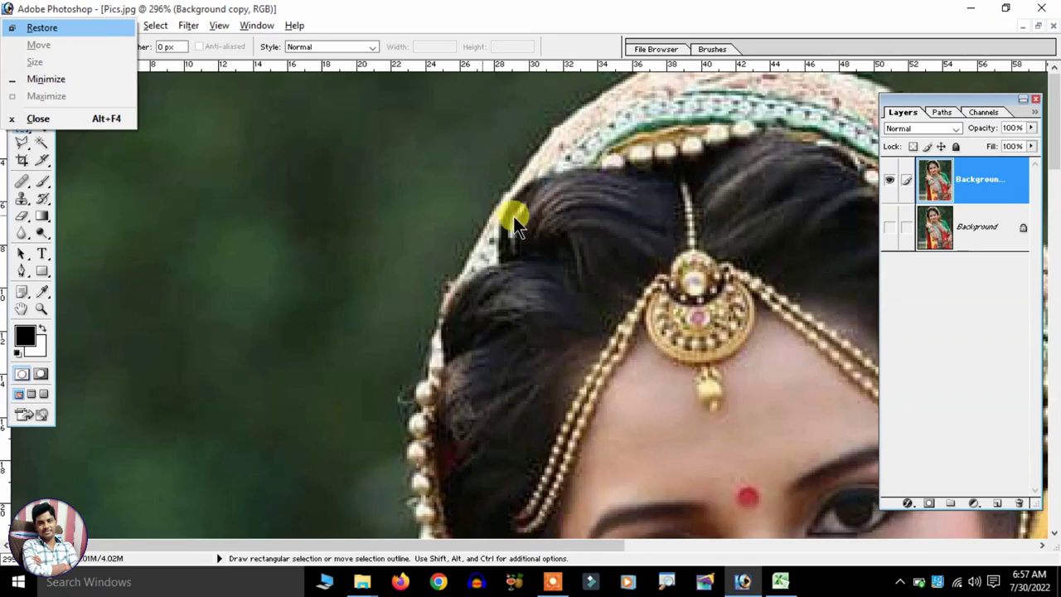
scroll(351, 248, "up", 1)
scroll(280, 284, "up", 1)
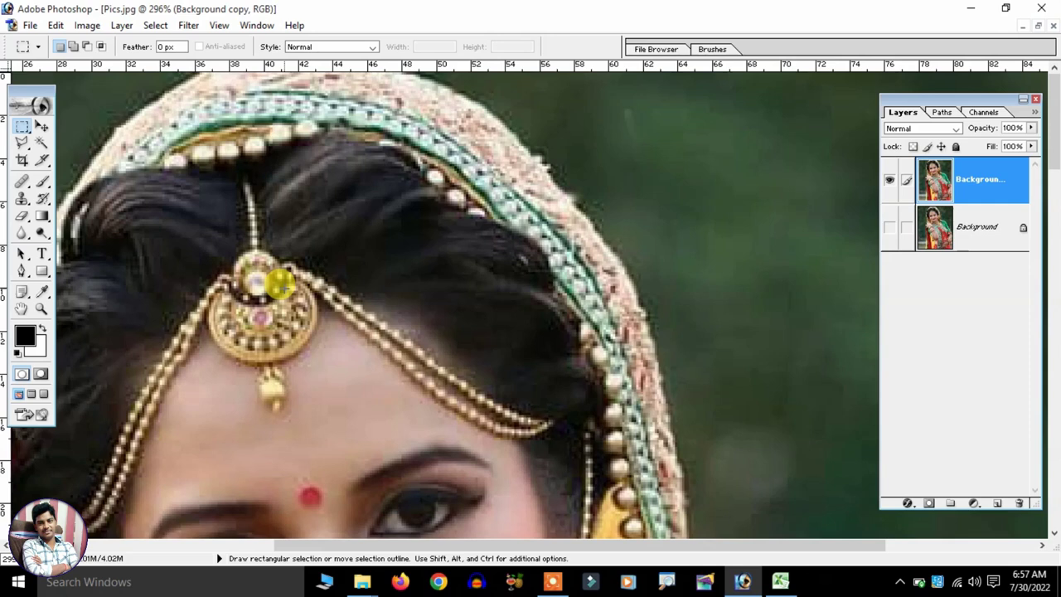
left_click(23, 146)
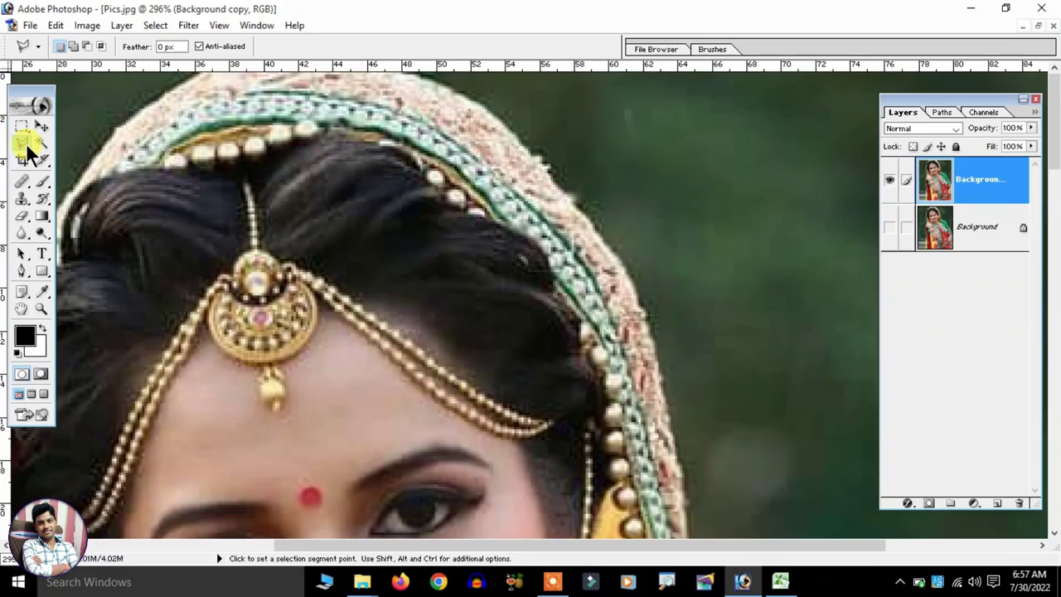
Outline the green patch right of the headscarf, delete it to transparency, and deselect
scroll(592, 244, "down", 3)
scroll(597, 256, "up", 2)
scroll(598, 255, "up", 1)
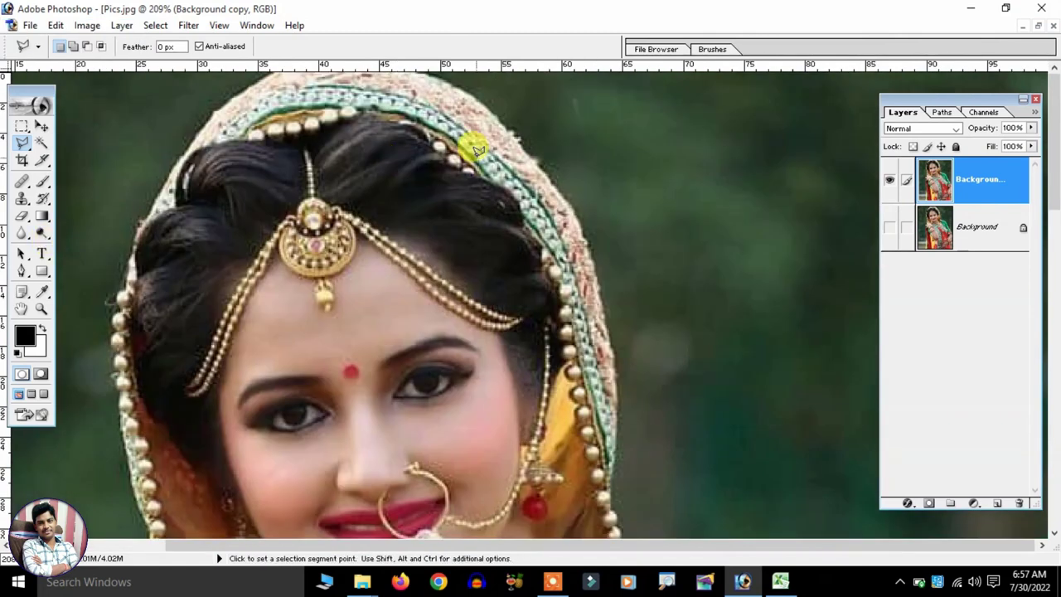
scroll(474, 146, "up", 2)
scroll(563, 159, "right", 5)
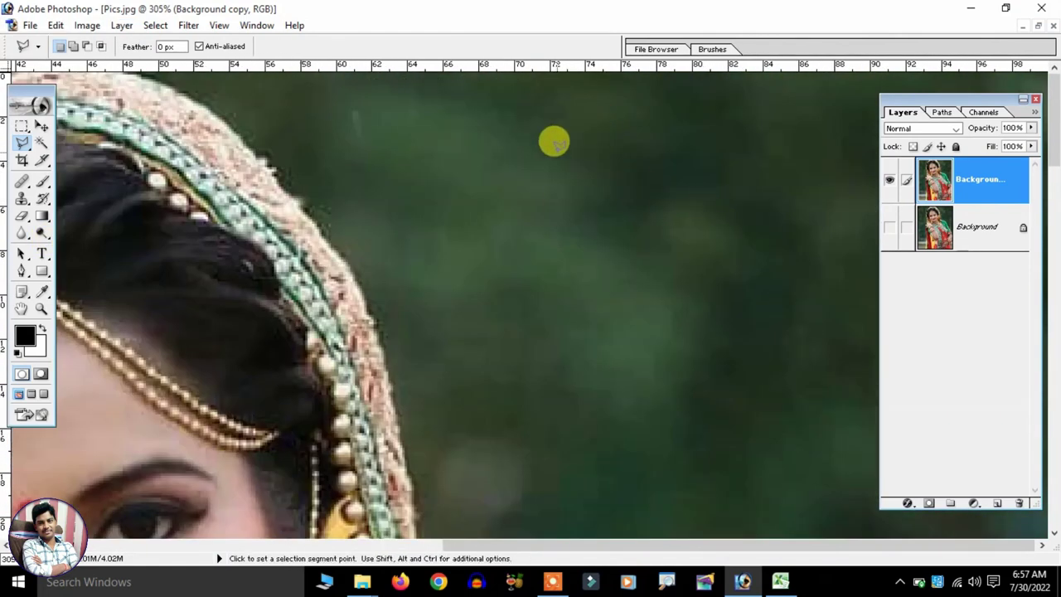
left_click(727, 111)
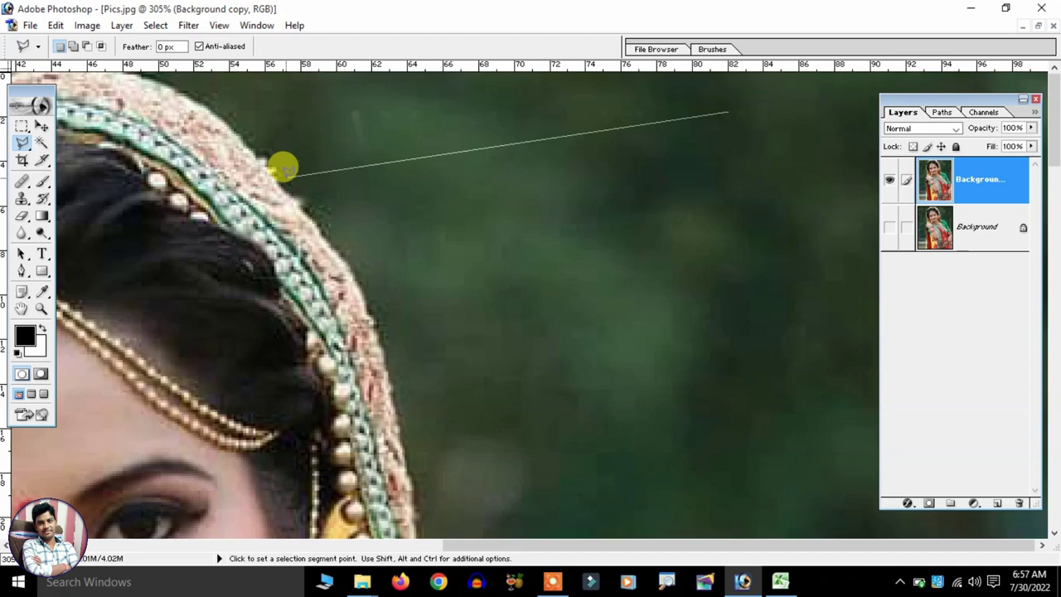
left_click(276, 174)
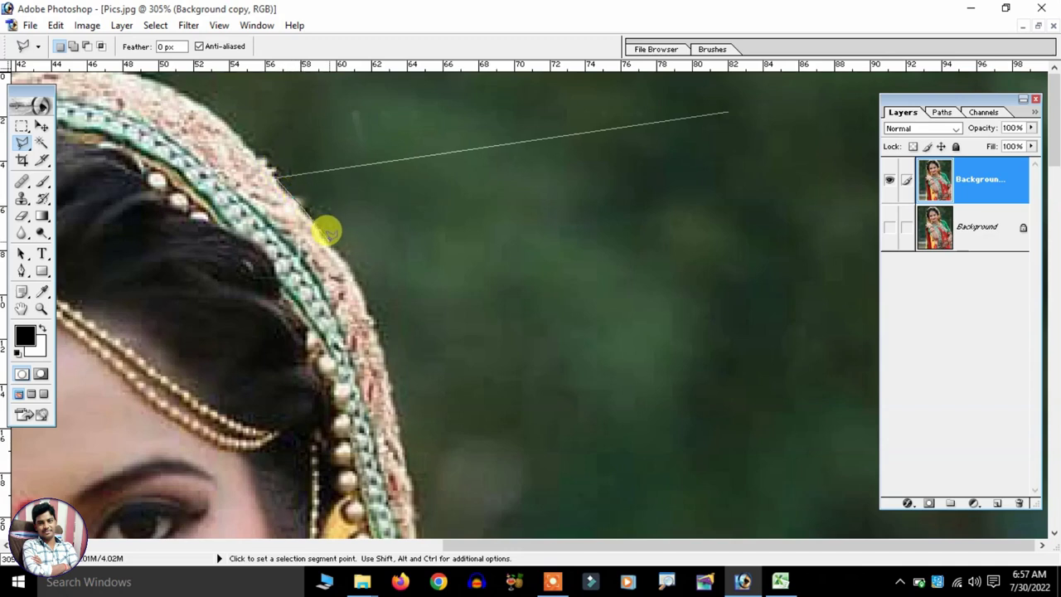
left_click(356, 266)
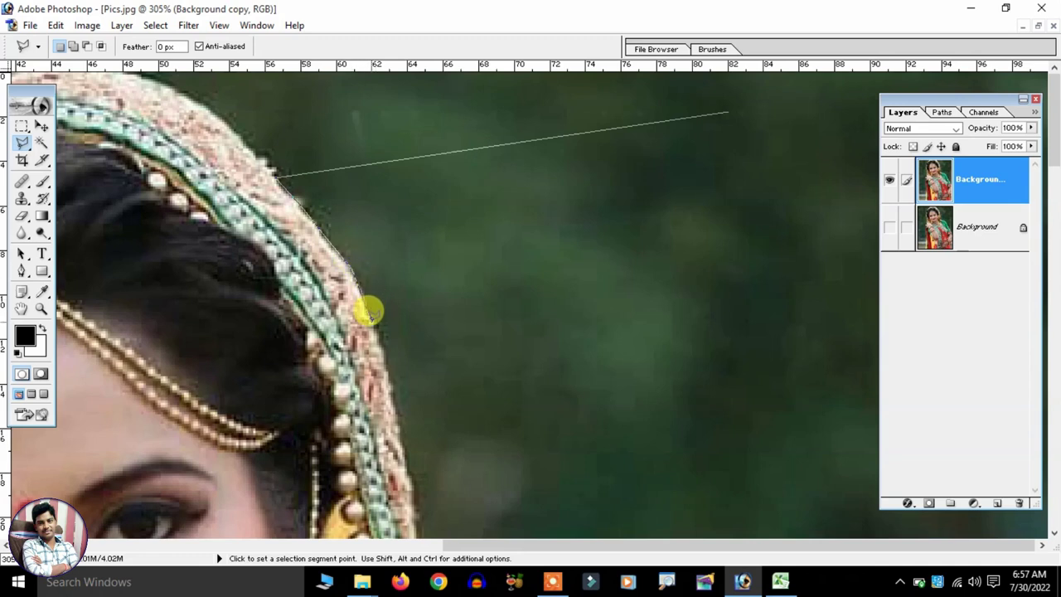
left_click(399, 419)
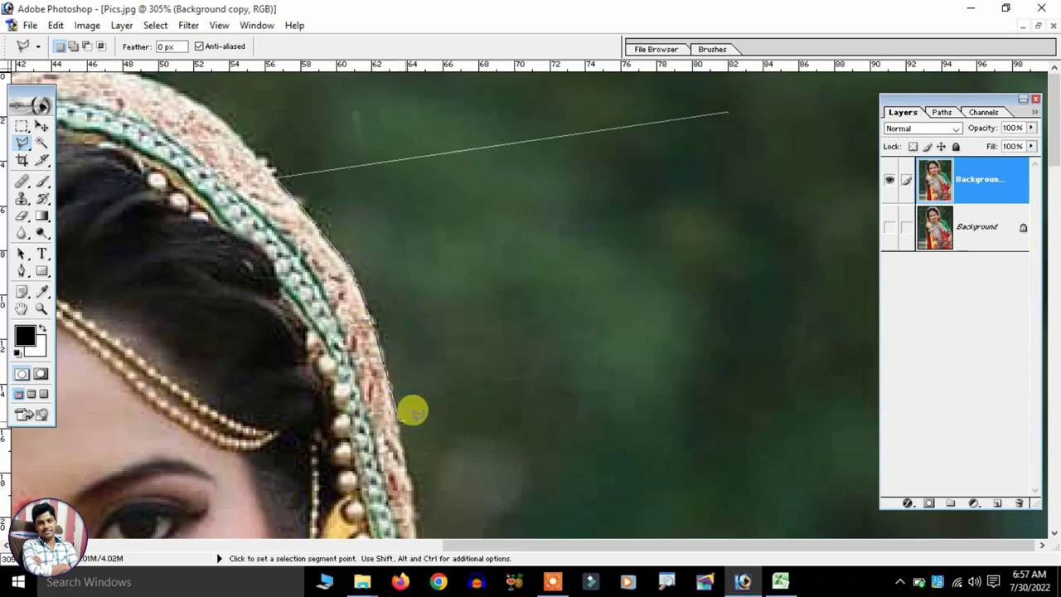
left_click(581, 410)
double_click(746, 298)
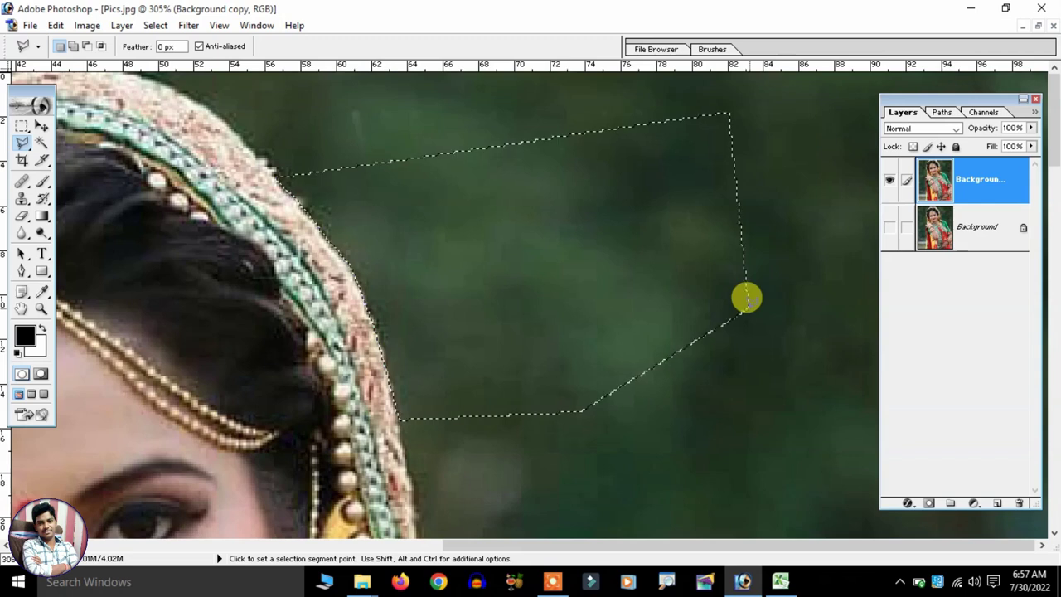
key("Delete")
right_click(580, 171)
left_click(585, 168)
Start a new lasso outline in the background and trace it down the veil edge
scroll(532, 272, "down", 5)
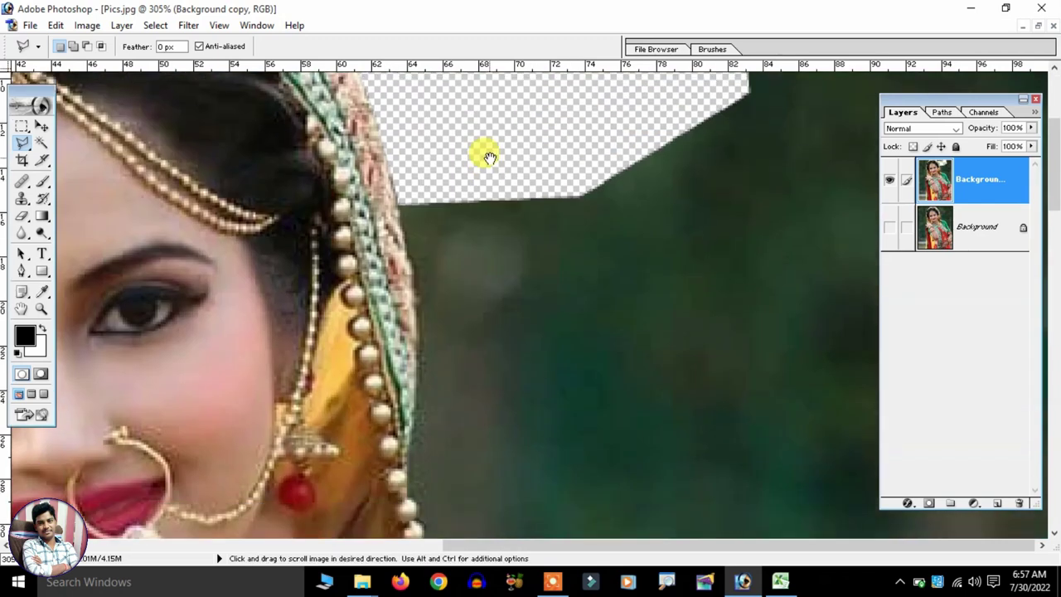
left_click(800, 103)
left_click(664, 104)
left_click(448, 152)
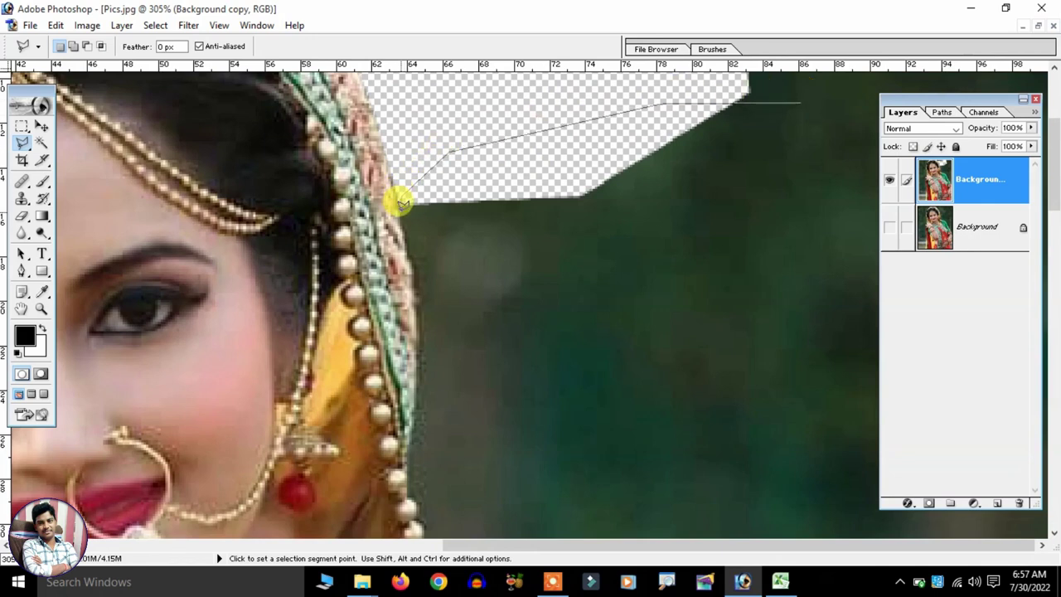
left_click(400, 204)
left_click(417, 295)
left_click(418, 339)
left_click(414, 416)
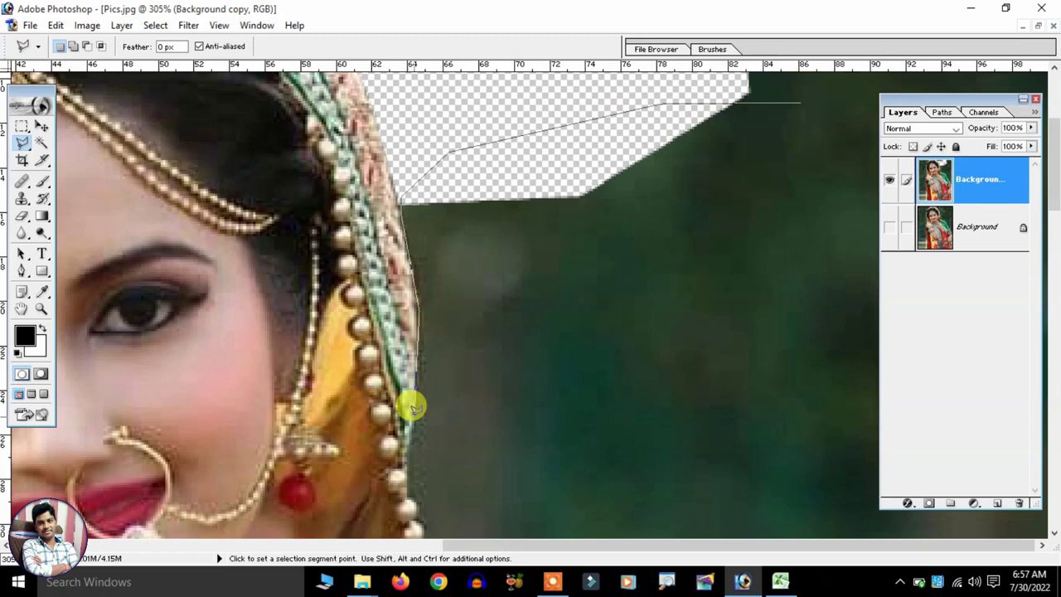
left_click_drag(489, 321, 489, 257)
scroll(489, 257, "down", 6)
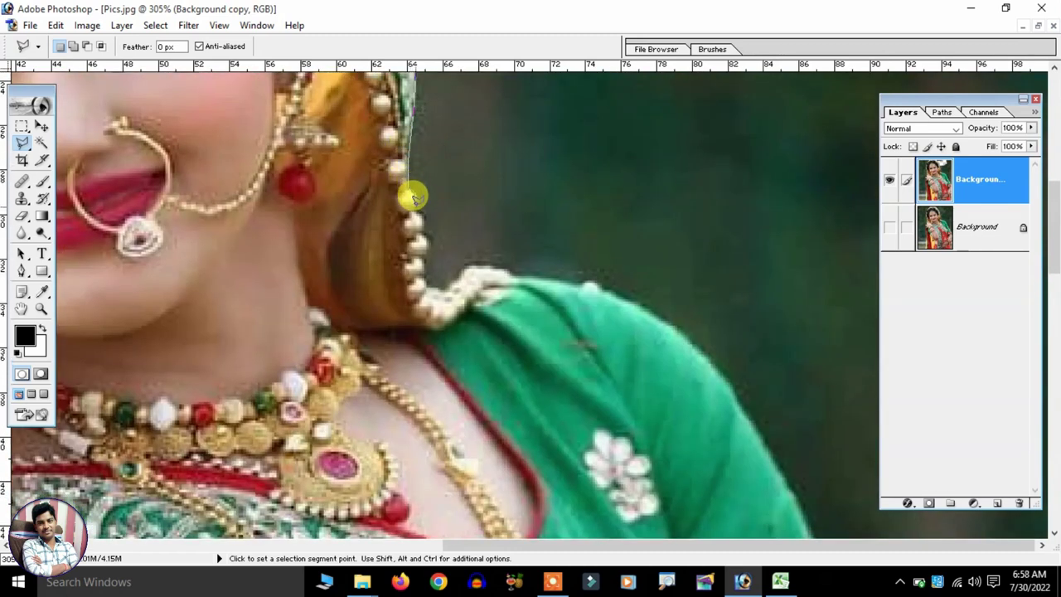
Extend the outline along the shoulder beads, close it, delete the background, and deselect
left_click(423, 217)
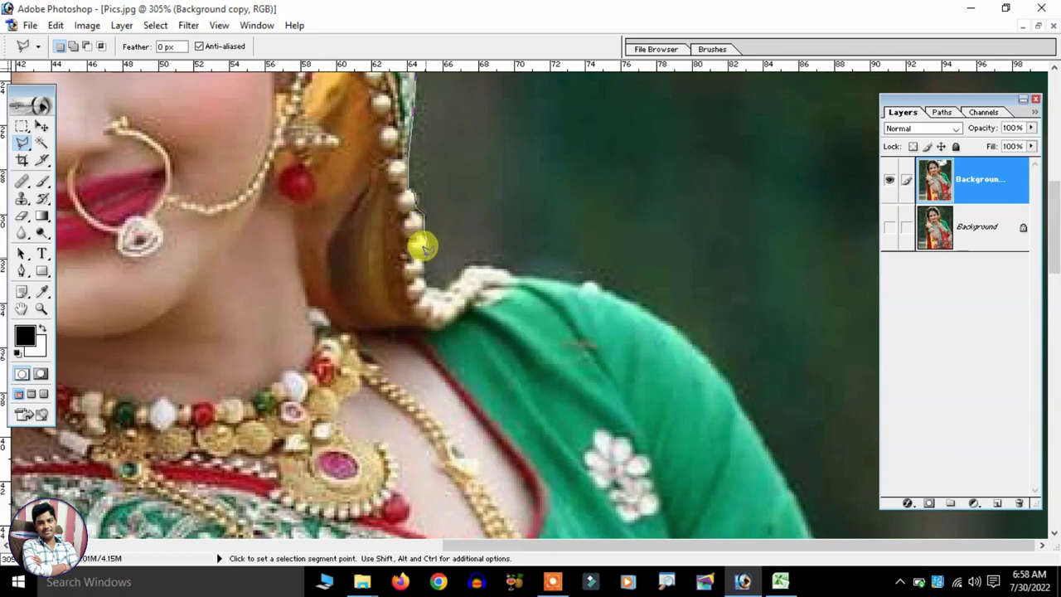
left_click(425, 281)
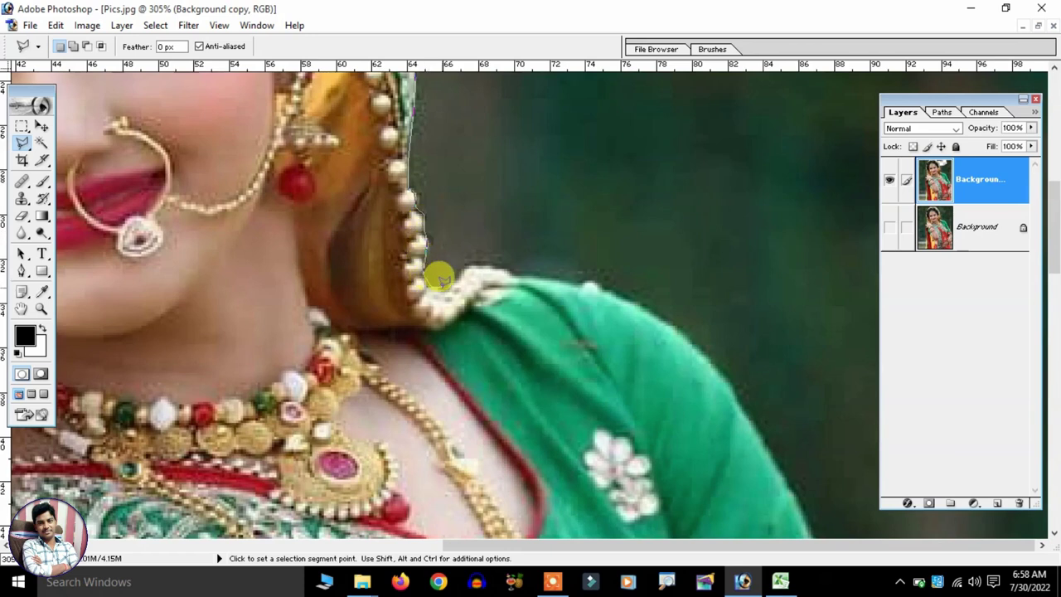
left_click(464, 268)
left_click(514, 274)
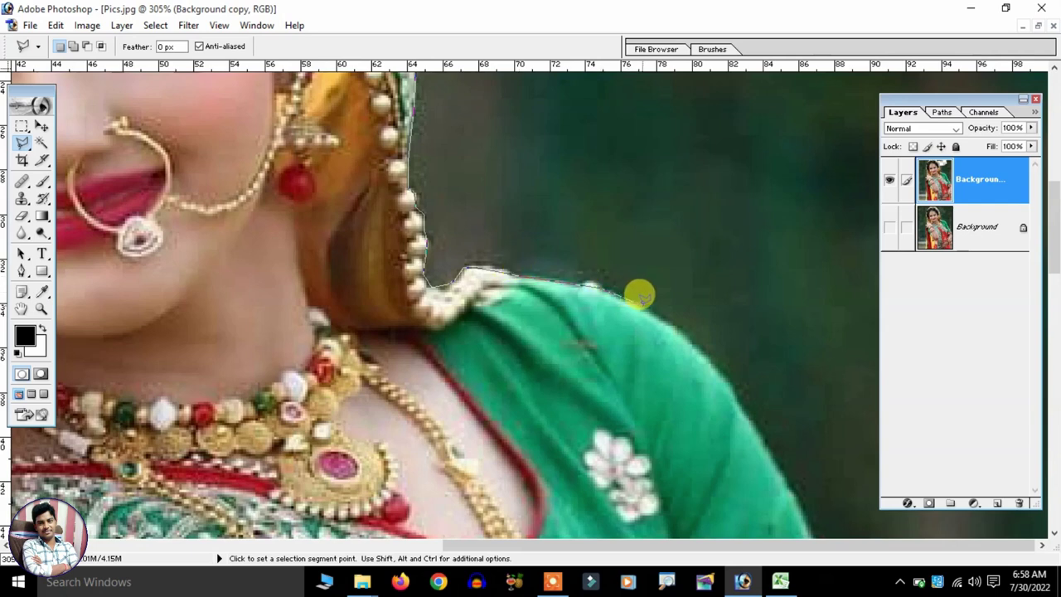
left_click_drag(639, 294, 655, 370)
scroll(655, 371, "up", 2)
scroll(771, 280, "up", 5)
double_click(803, 222)
key("Delete")
right_click(672, 207)
left_click(681, 218)
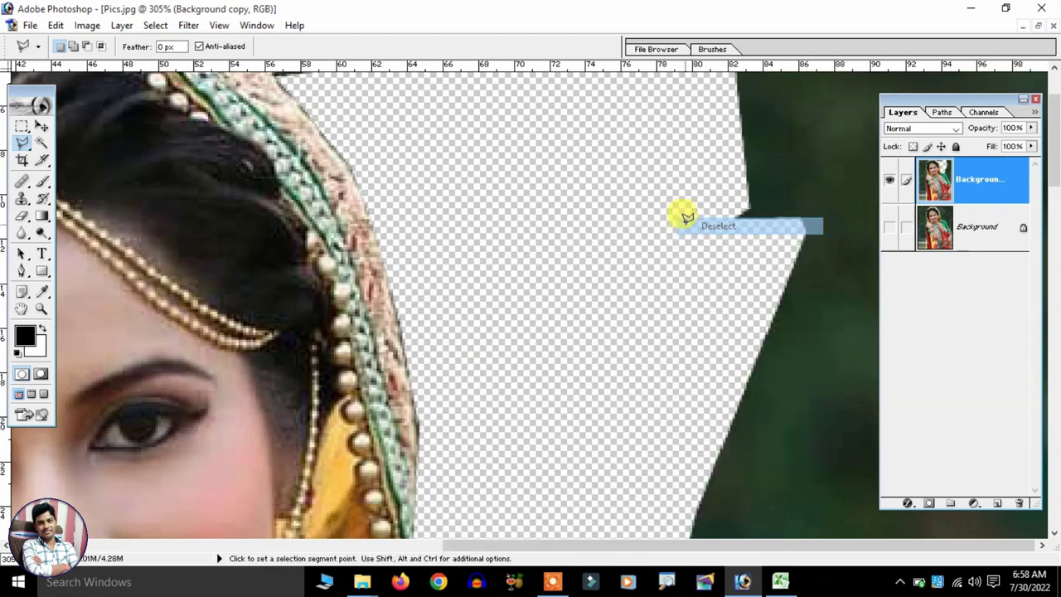
Outline the green area above the head along the top of the image
scroll(272, 116, "down", 5)
scroll(564, 280, "down", 3)
scroll(572, 265, "up", 3)
scroll(588, 208, "up", 2)
scroll(558, 104, "up", 3)
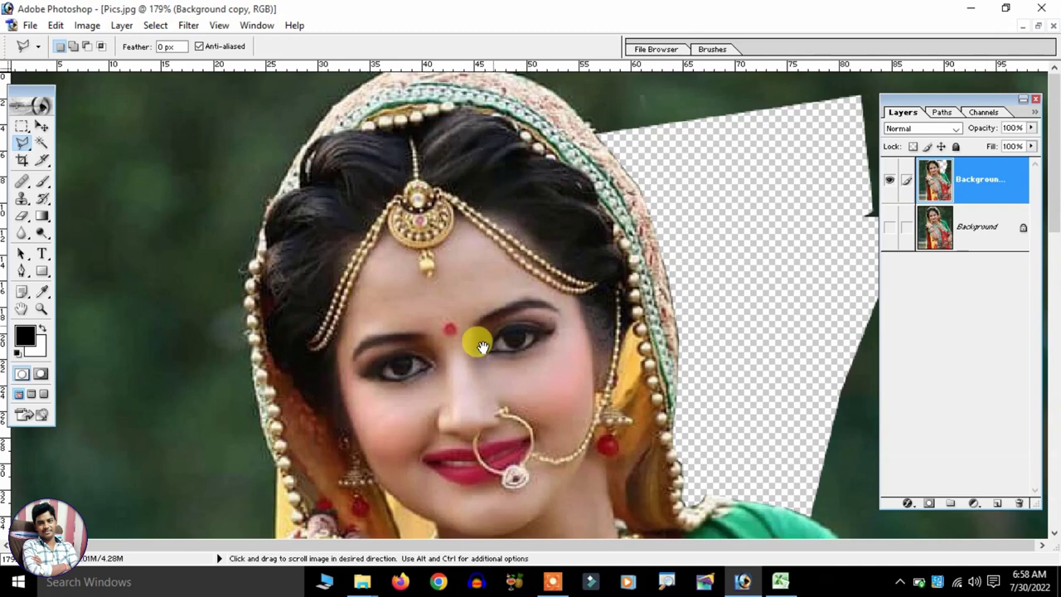
scroll(710, 190, "up", 3)
left_click_drag(711, 190, 438, 295)
left_click(532, 240)
left_click(300, 176)
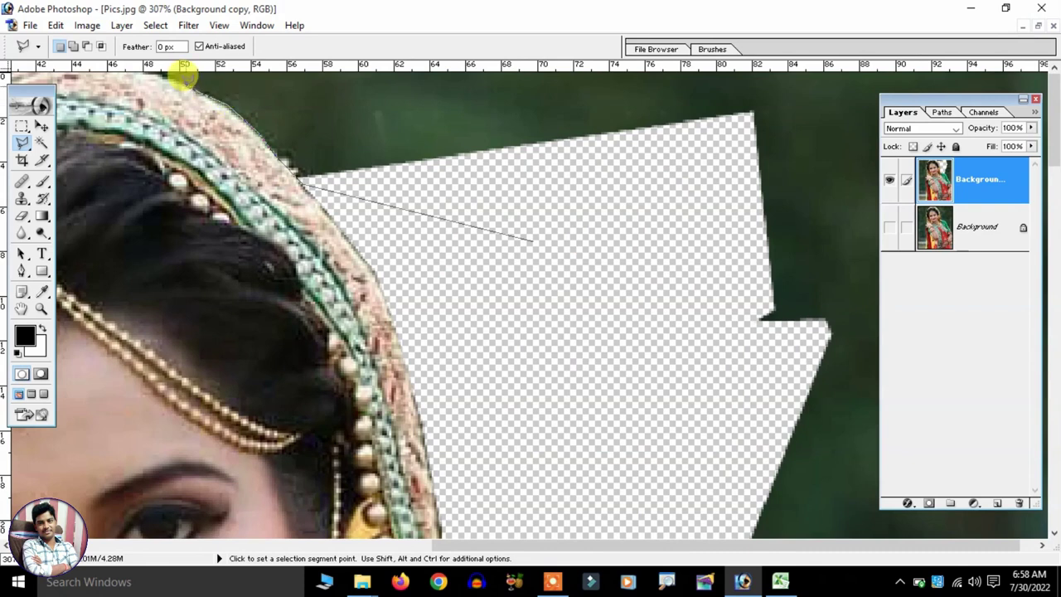
left_click(543, 83)
double_click(609, 129)
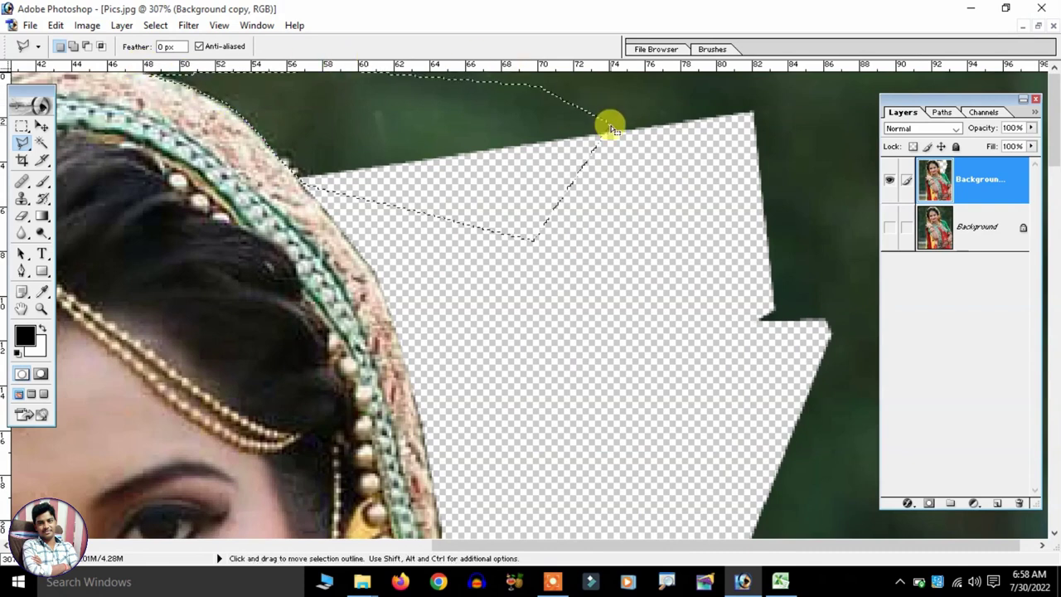
right_click(557, 196)
left_click(560, 203)
scroll(391, 208, "down", 3)
scroll(391, 208, "down", 2)
scroll(182, 196, "up", 2)
scroll(183, 199, "up", 3)
Outline the green background left of the head up to the pearl edge and delete it
left_click(165, 193)
left_click(369, 130)
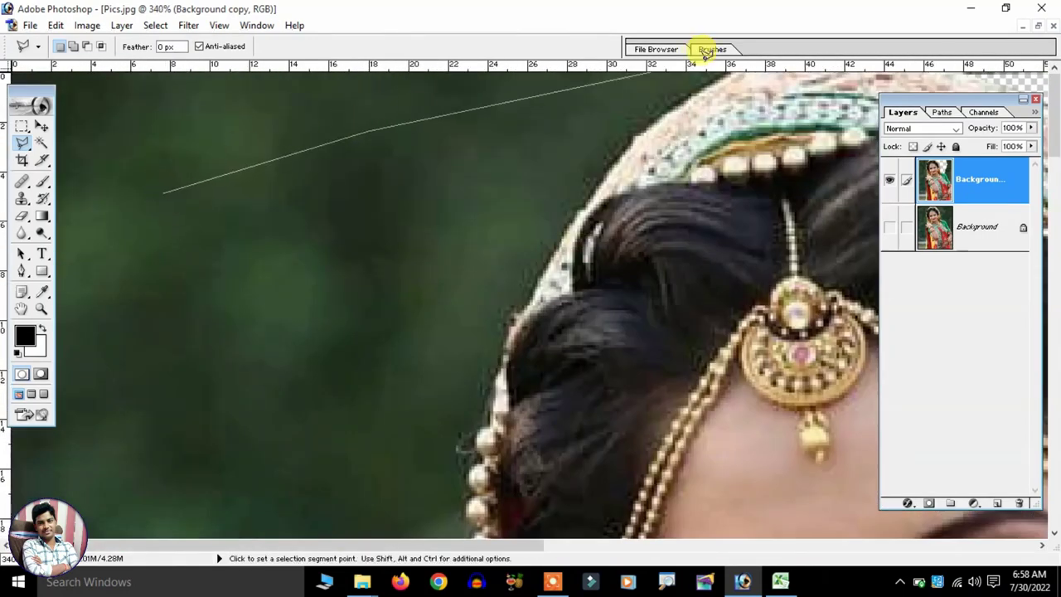
scroll(254, 266, "down", 2)
scroll(253, 267, "down", 3)
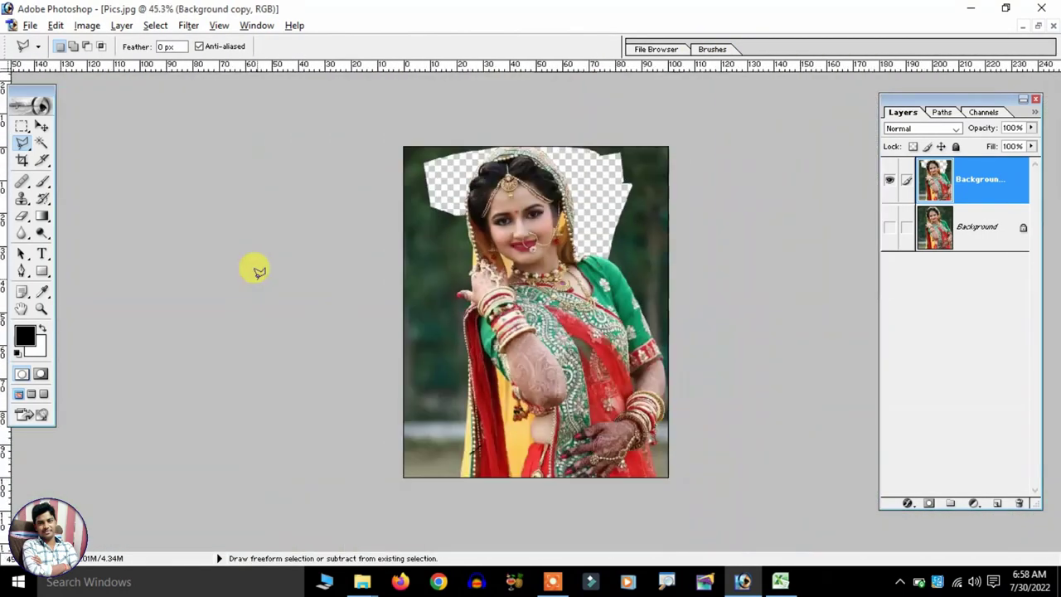
scroll(368, 256, "up", 1)
scroll(436, 199, "up", 1)
scroll(436, 199, "down", 1)
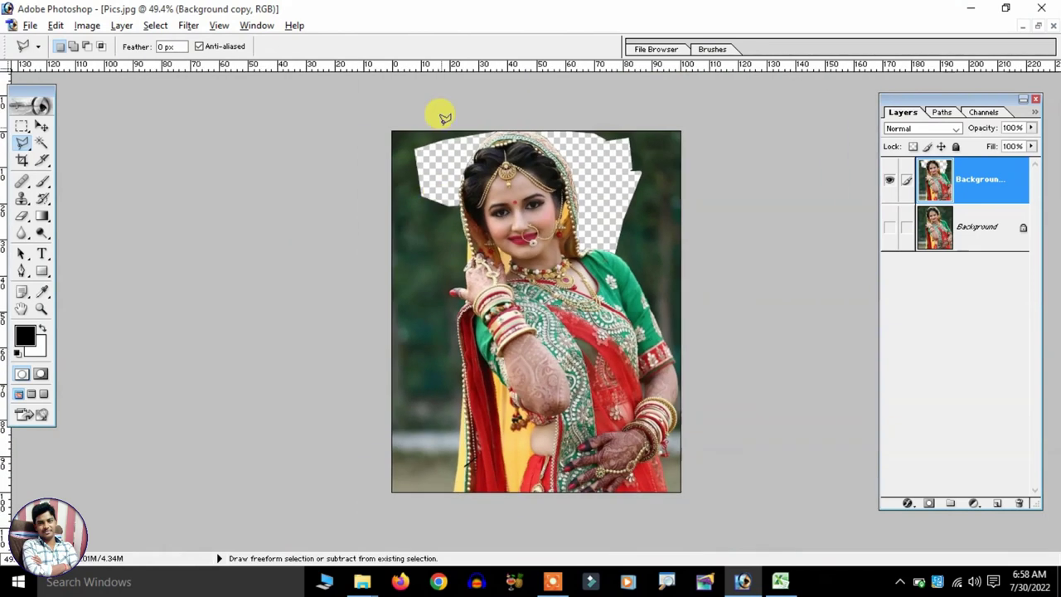
scroll(442, 112, "up", 1)
scroll(442, 110, "up", 1)
scroll(440, 105, "up", 1)
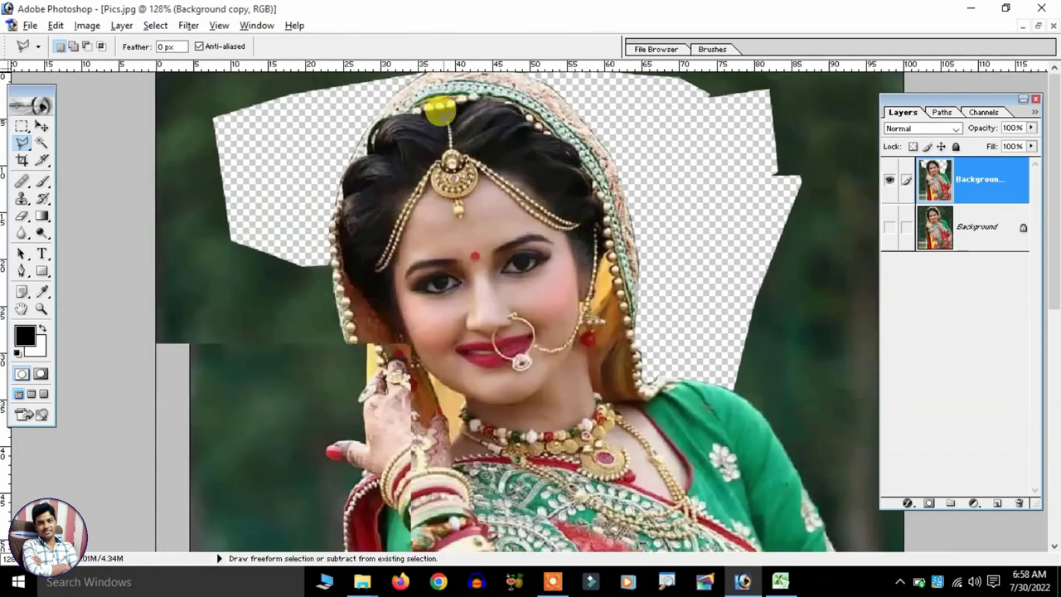
scroll(332, 207, "up", 2)
left_click(110, 169)
left_click(184, 83)
left_click(318, 103)
left_click(312, 184)
left_click(213, 207)
left_click(109, 169)
key("Delete")
Outline the background along the hand and raised fingertip, then deselect
scroll(230, 171, "up", 1)
left_click(123, 304)
left_click(592, 462)
scroll(581, 373, "down", 3)
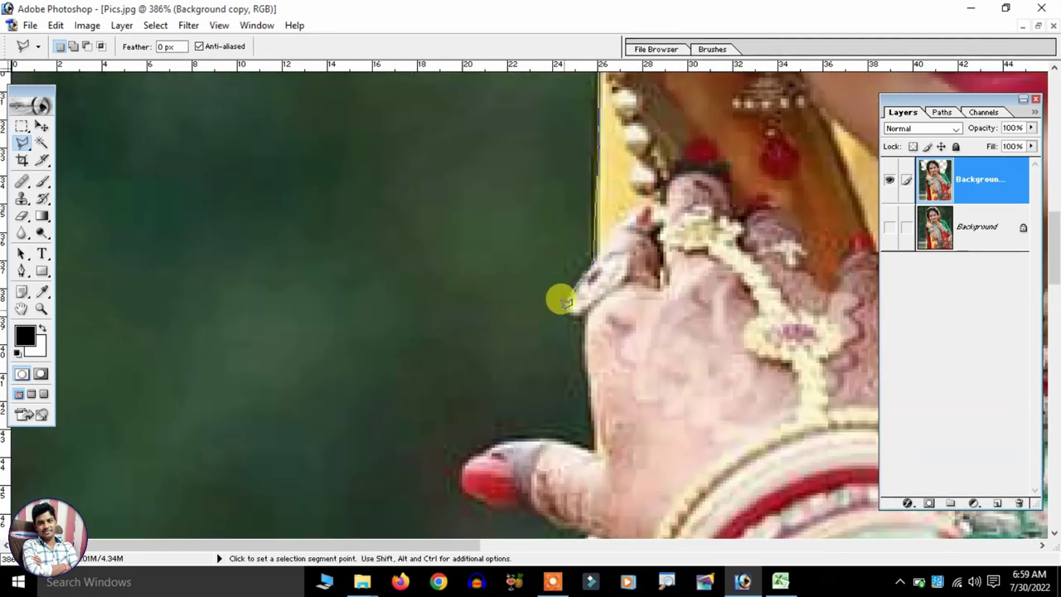
scroll(572, 299, "down", 2)
left_click(593, 315)
left_click(479, 313)
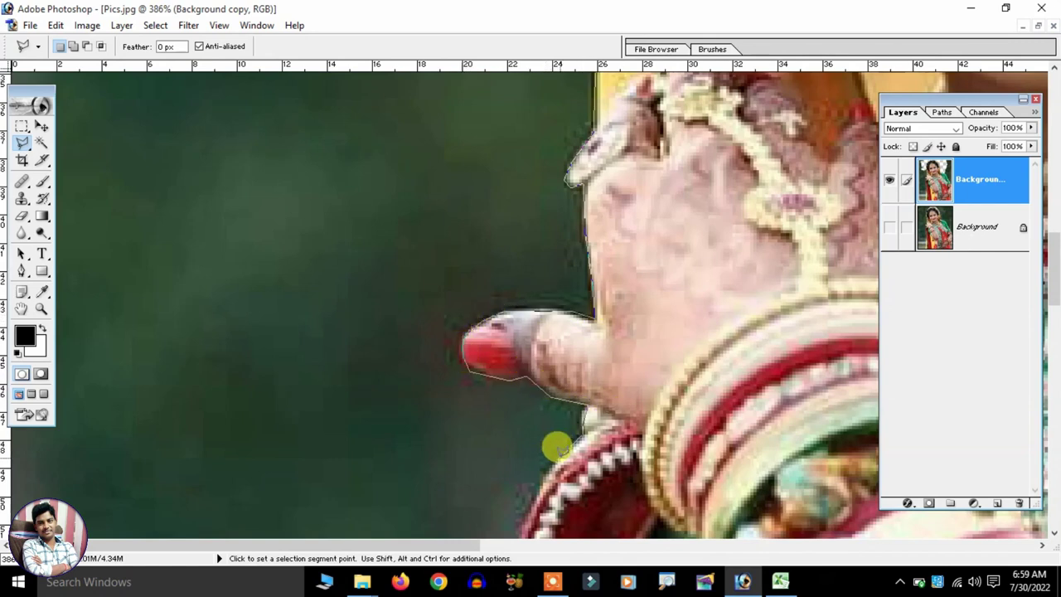
scroll(556, 446, "down", 5)
scroll(531, 373, "down", 3)
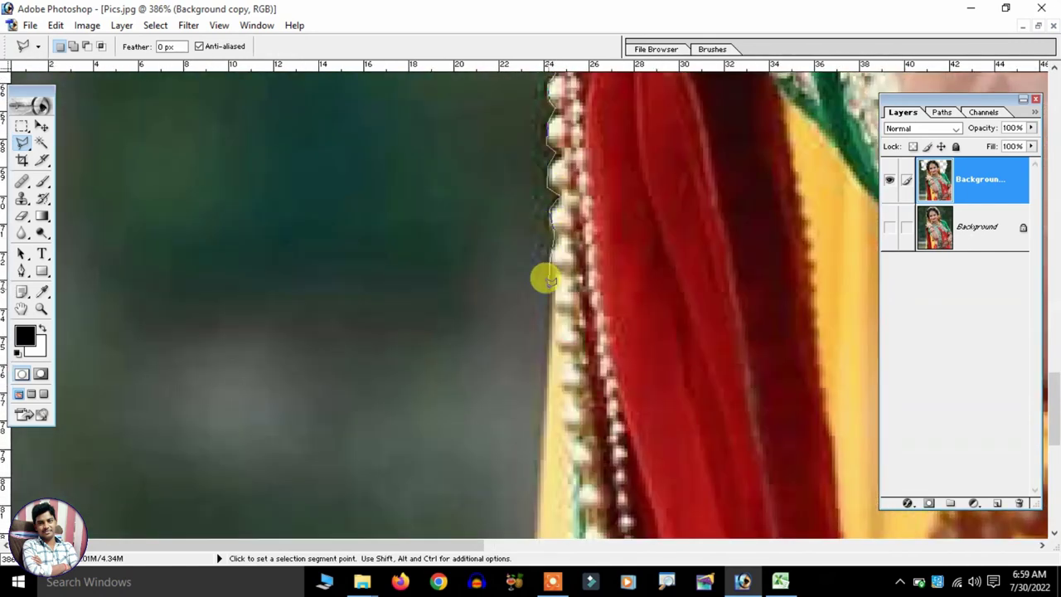
scroll(544, 279, "down", 3)
right_click(321, 175)
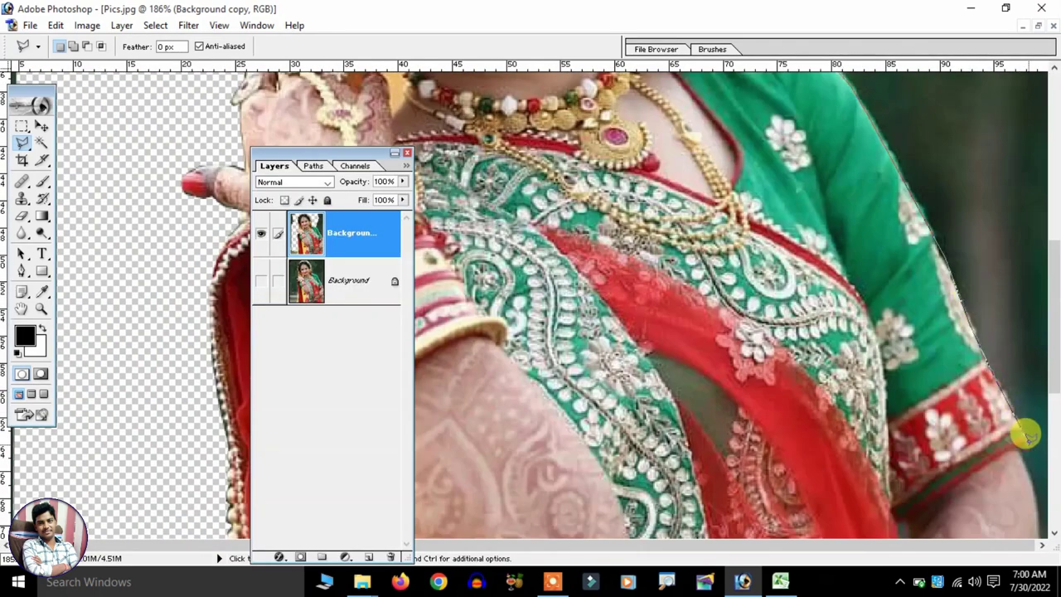
left_click_drag(1033, 484, 1037, 257)
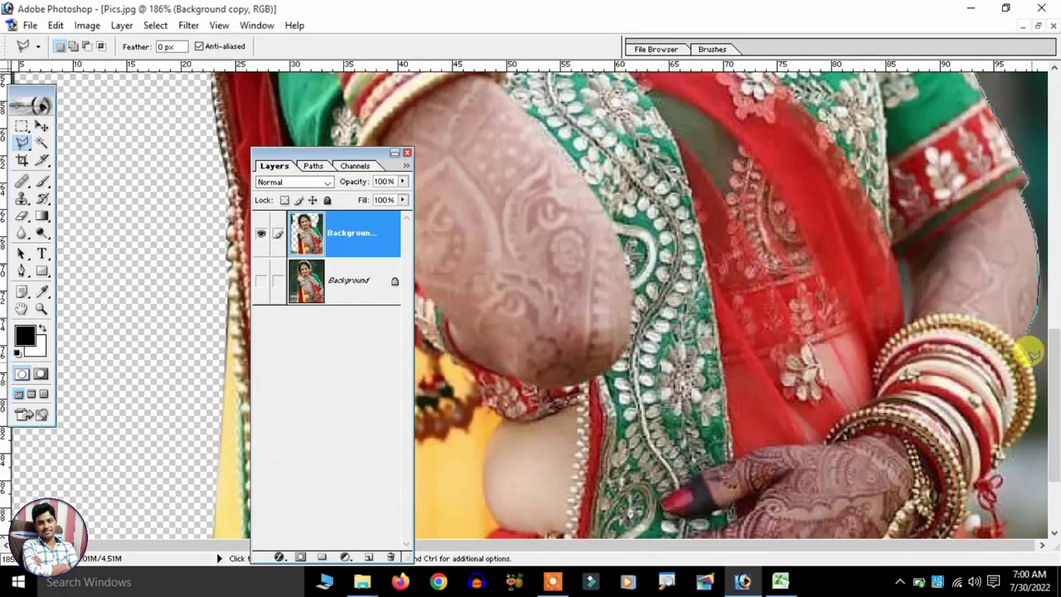
mouse_move(1002, 441)
left_mouse_down()
mouse_move(1020, 356)
mouse_move(1054, 320)
left_mouse_up()
right_click(831, 197)
left_click(895, 200)
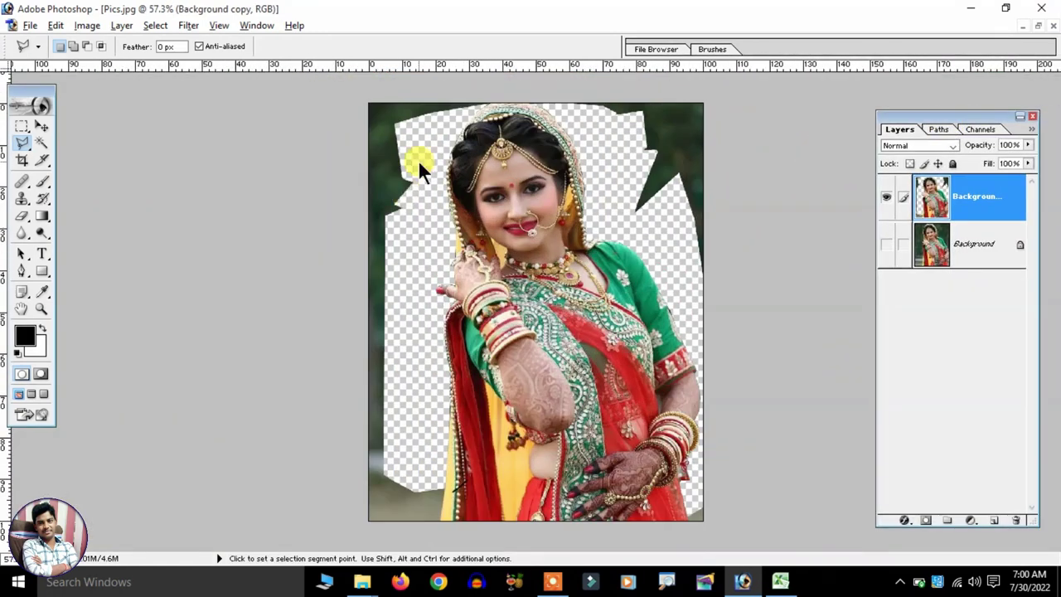
Outline the bottom-left green patch with the Polygonal Lasso, delete it, and deselect
left_click(267, 366)
left_click(445, 519)
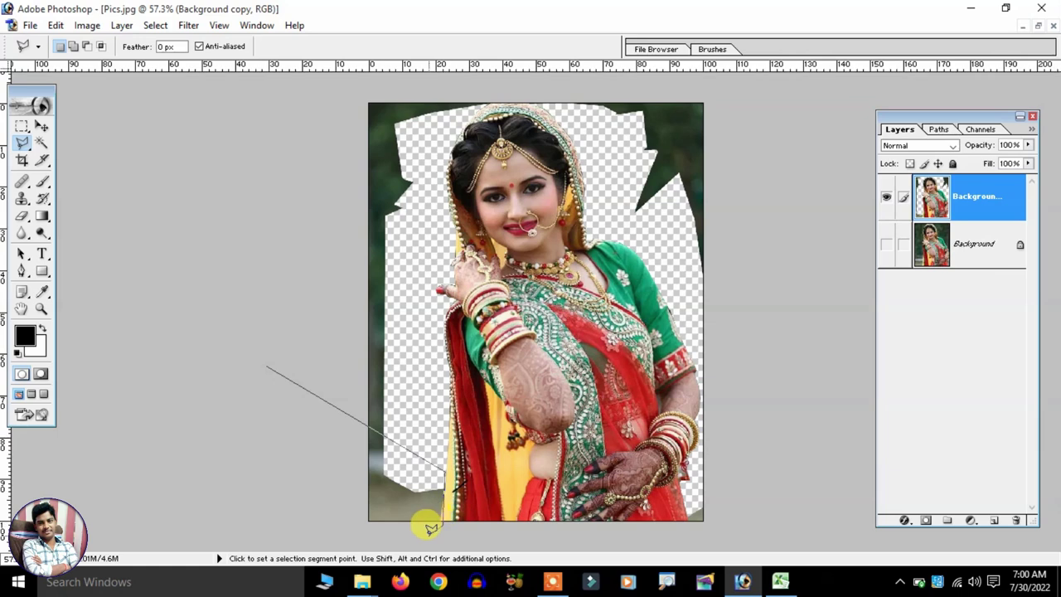
double_click(279, 443)
key("Delete")
right_click(402, 230)
left_click(407, 226)
Outline the remaining left-side green area, then drop the selection
left_click(352, 463)
left_click(404, 405)
left_click(432, 133)
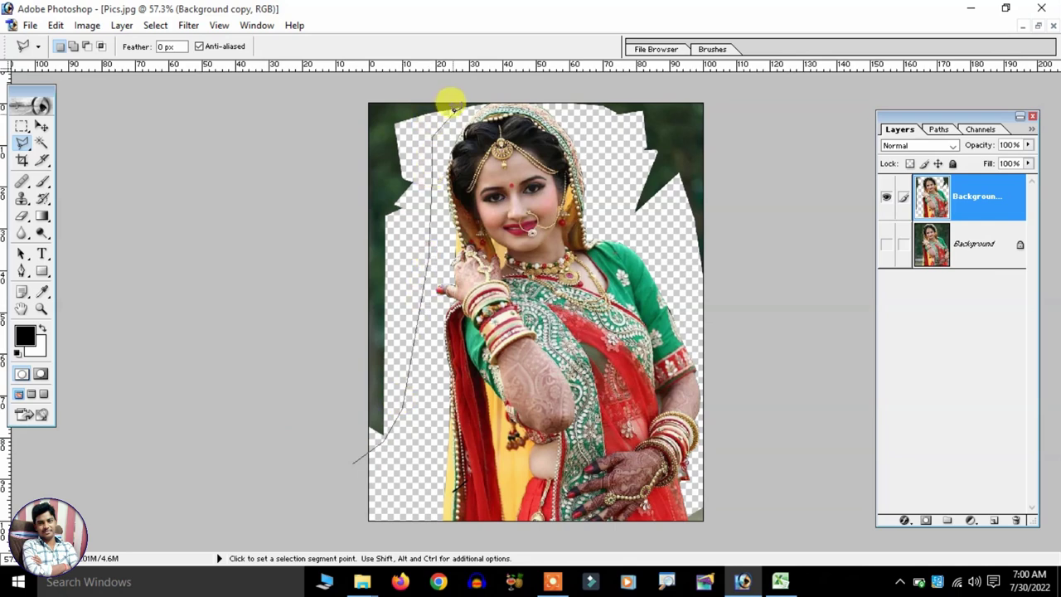
left_click(279, 66)
double_click(177, 135)
right_click(420, 220)
left_click(421, 214)
Select and delete the top-right green patch, deselect, then outline the bottom-right green sliver
left_click(821, 90)
left_click(589, 76)
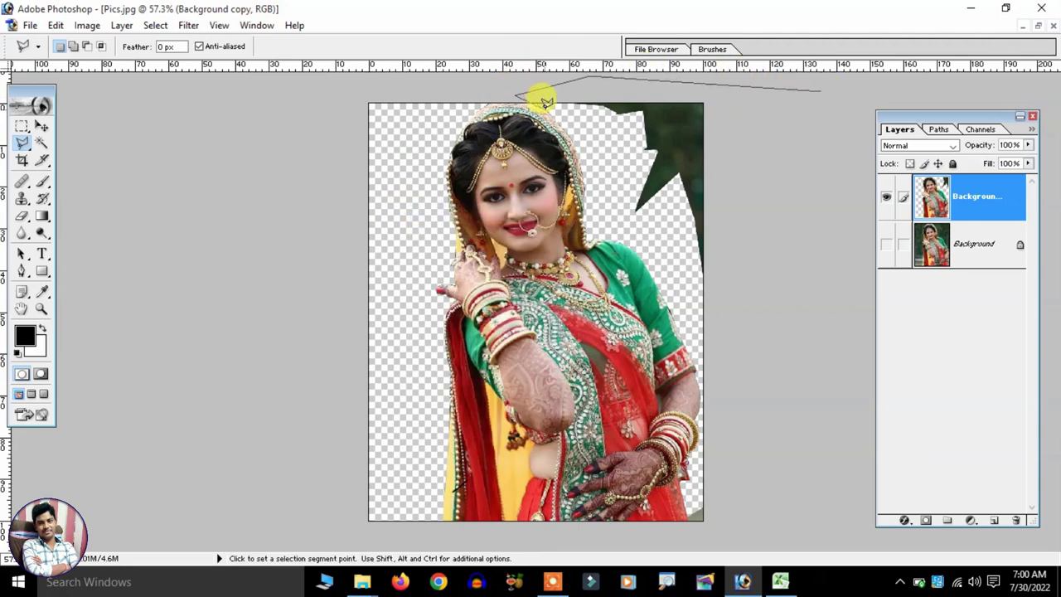
left_click(614, 163)
left_click(614, 208)
left_click(718, 331)
double_click(841, 94)
key("Delete")
right_click(699, 151)
left_click(705, 157)
left_click(817, 386)
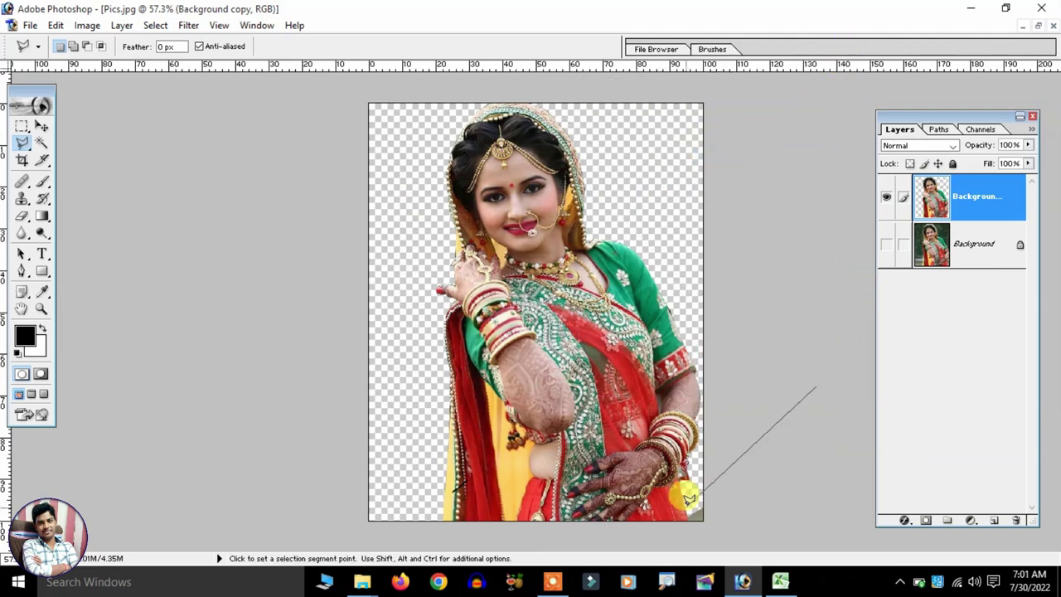
left_click(704, 581)
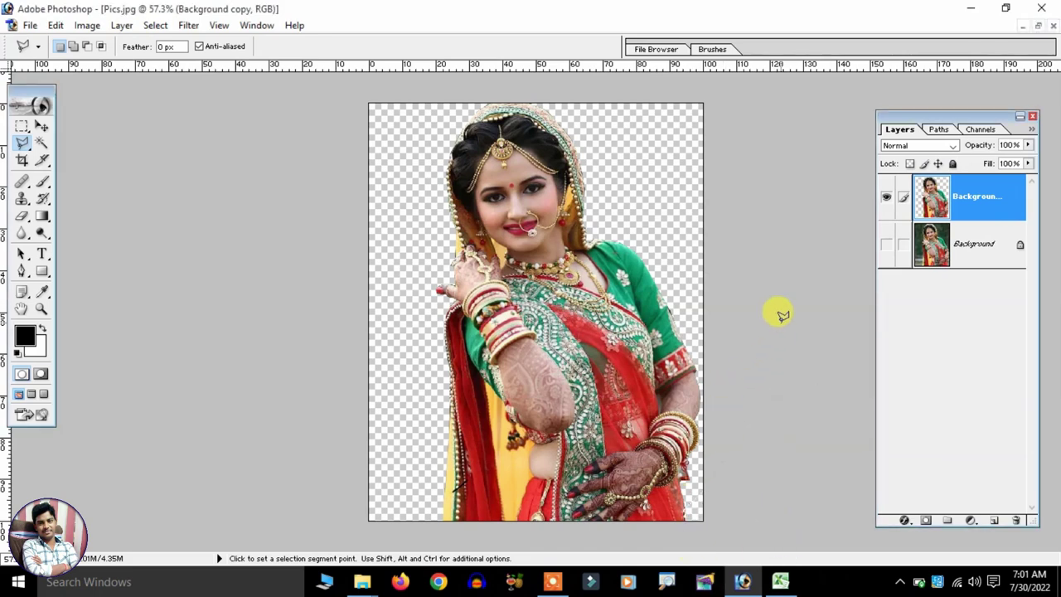
left_click(734, 221)
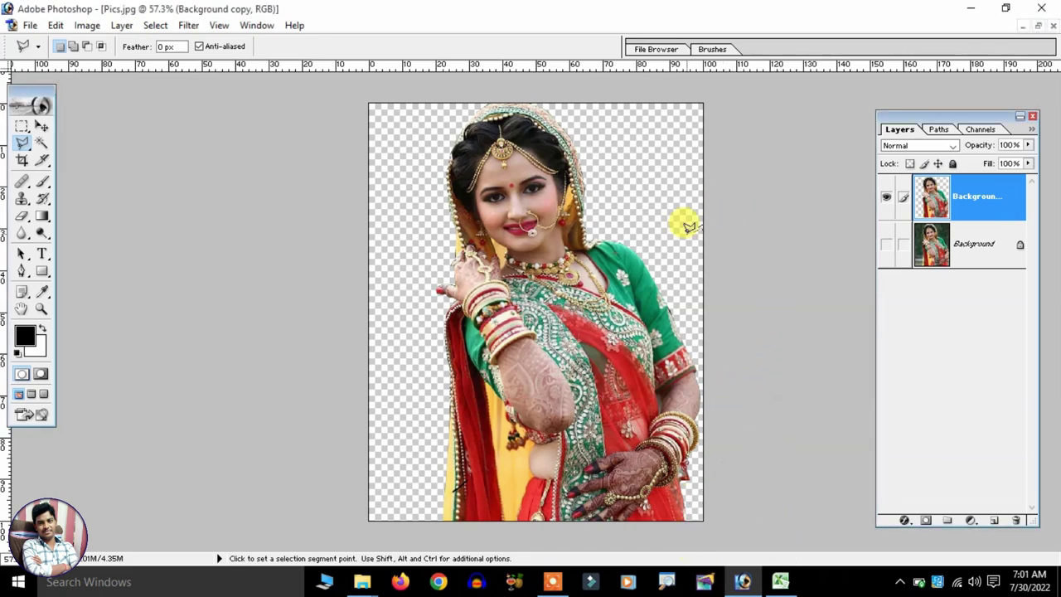
scroll(689, 226, "up", 2)
scroll(687, 222, "down", 1)
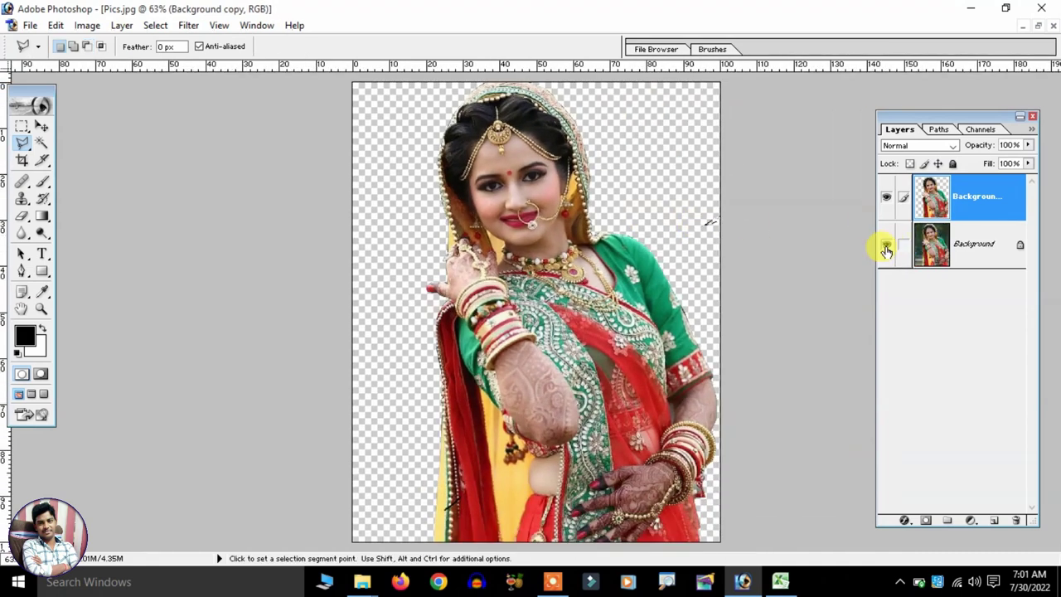
left_click(886, 248)
left_click(886, 248)
right_click(603, 136)
left_click(620, 142)
left_click(886, 246)
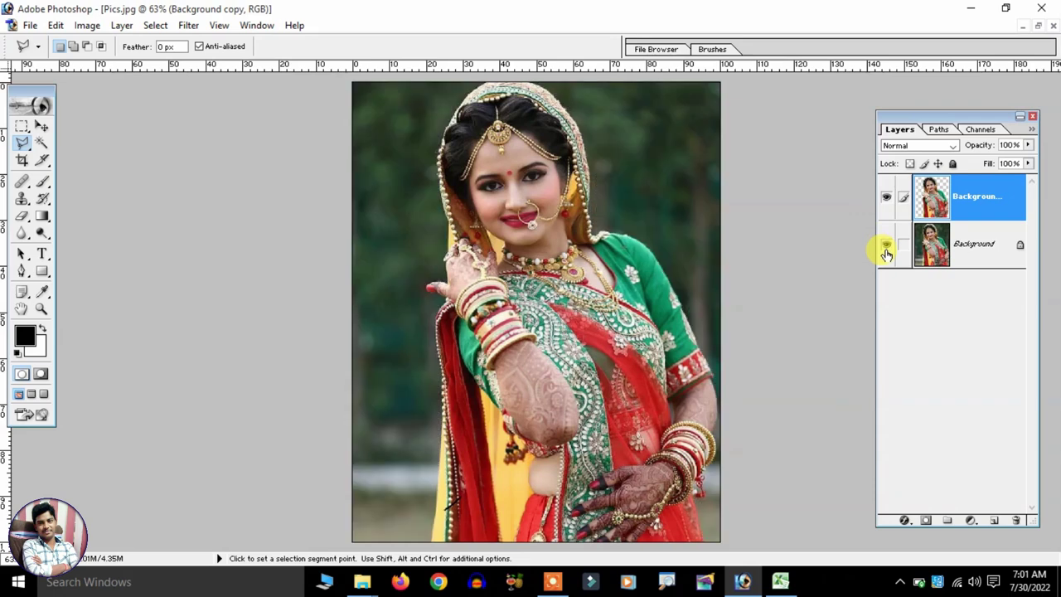
left_click(886, 247)
left_click(886, 247)
left_click(886, 247)
left_click(887, 247)
left_click(886, 247)
left_click(886, 247)
left_click(886, 247)
left_click(887, 247)
left_click(886, 247)
left_click(886, 247)
left_click(886, 247)
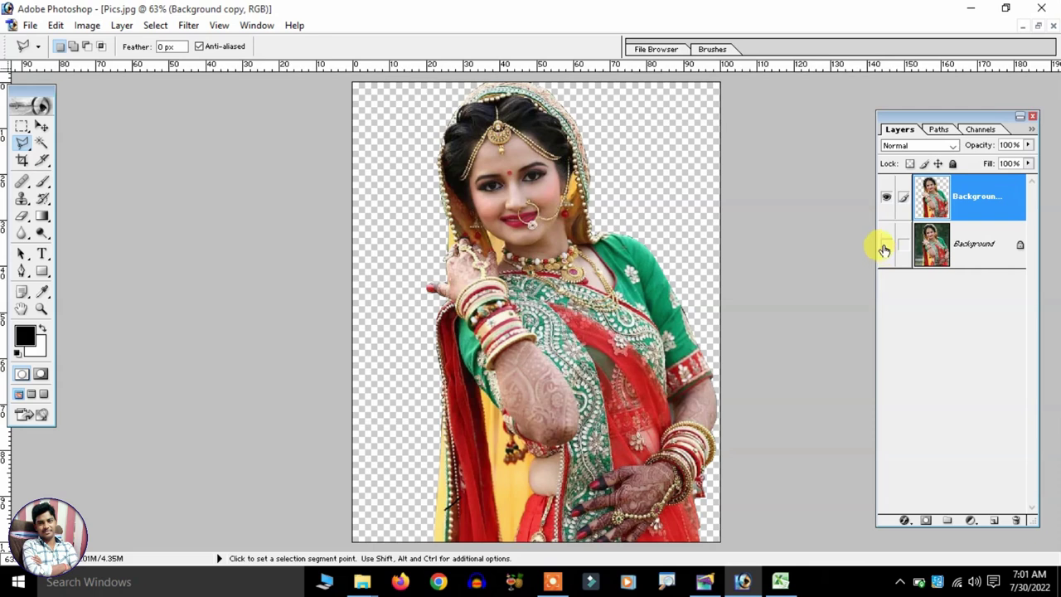
Save the image as 'Pics copy.png' in PNG format, accepting PNG options without interlacing
left_click(31, 25)
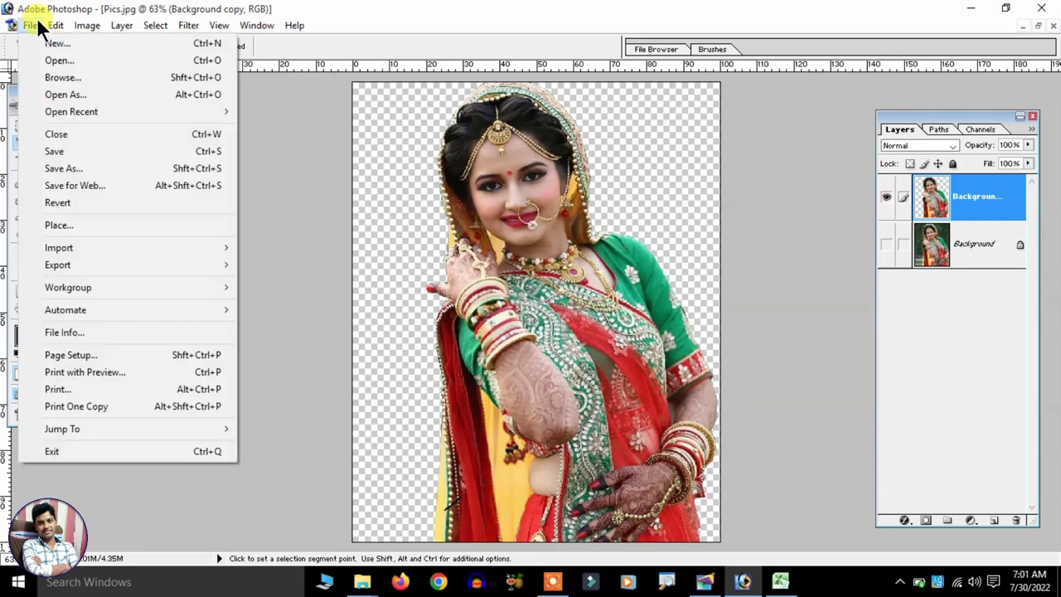
left_click(58, 169)
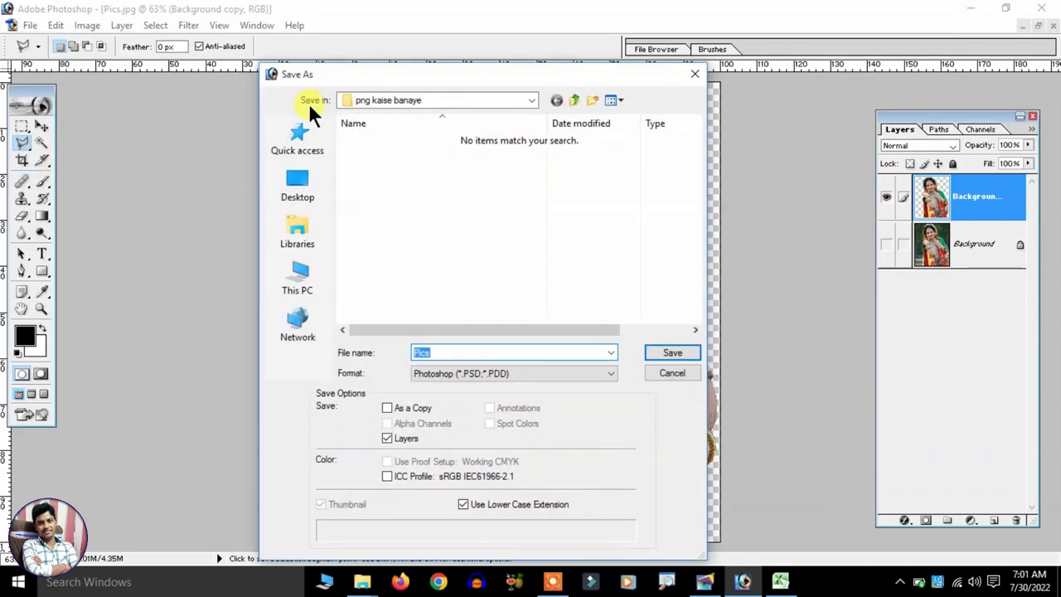
left_click(462, 373)
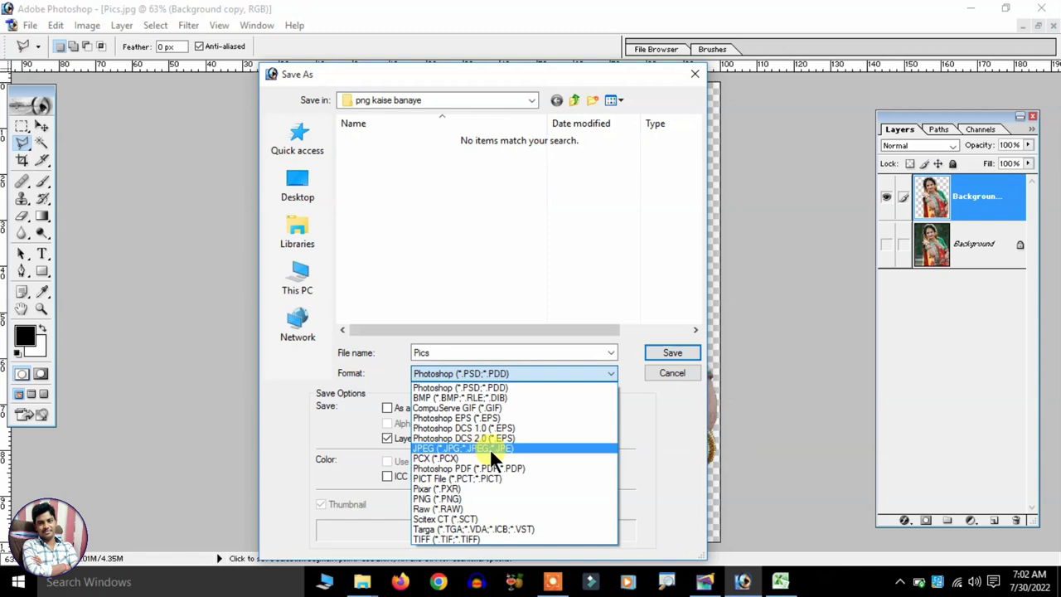
left_click(473, 497)
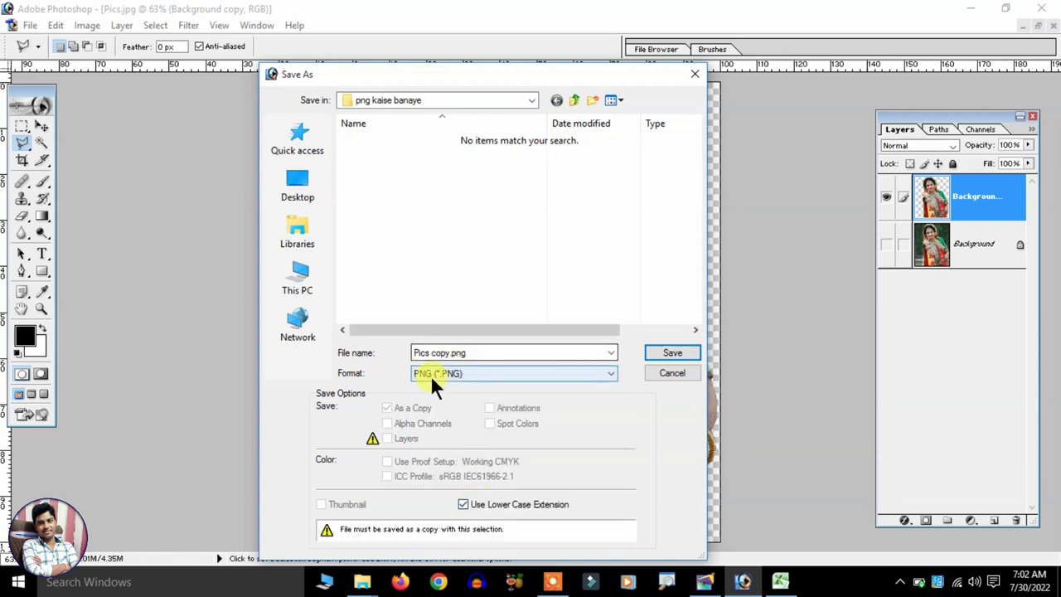
left_click(485, 354)
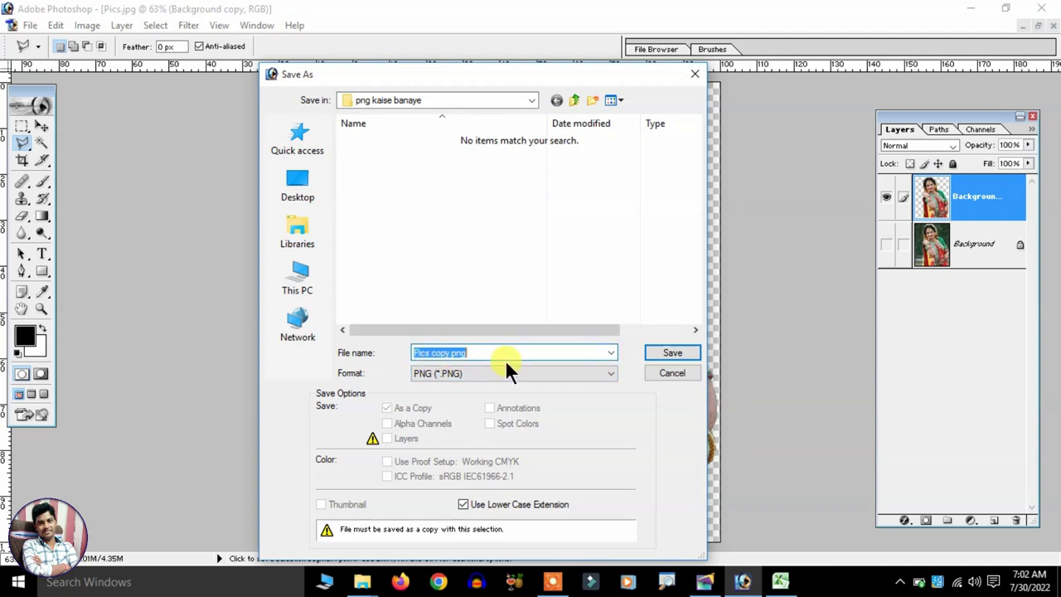
left_click(509, 352)
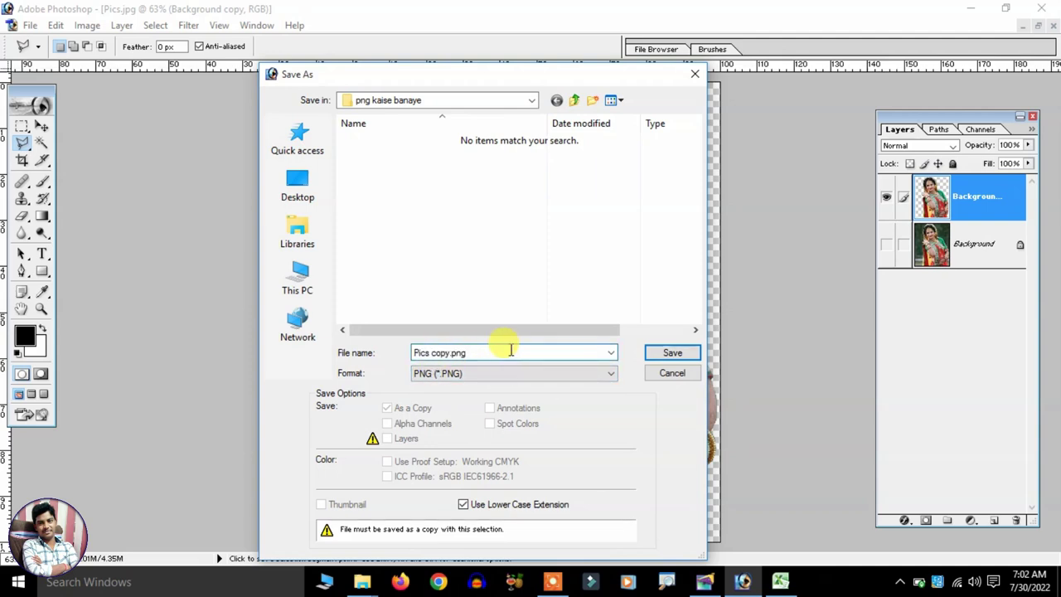
left_click(658, 354)
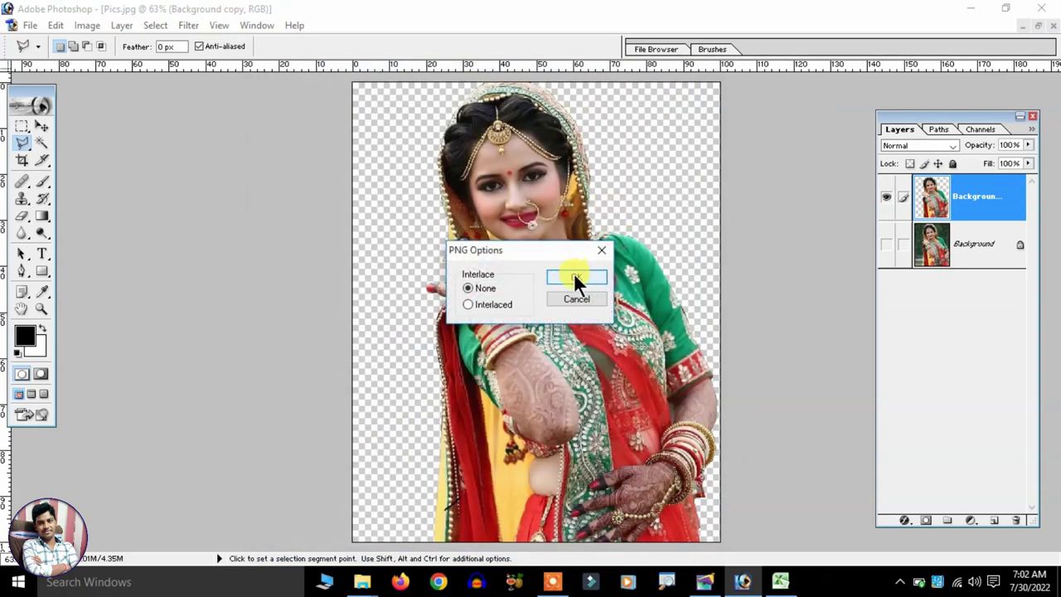
left_click(573, 276)
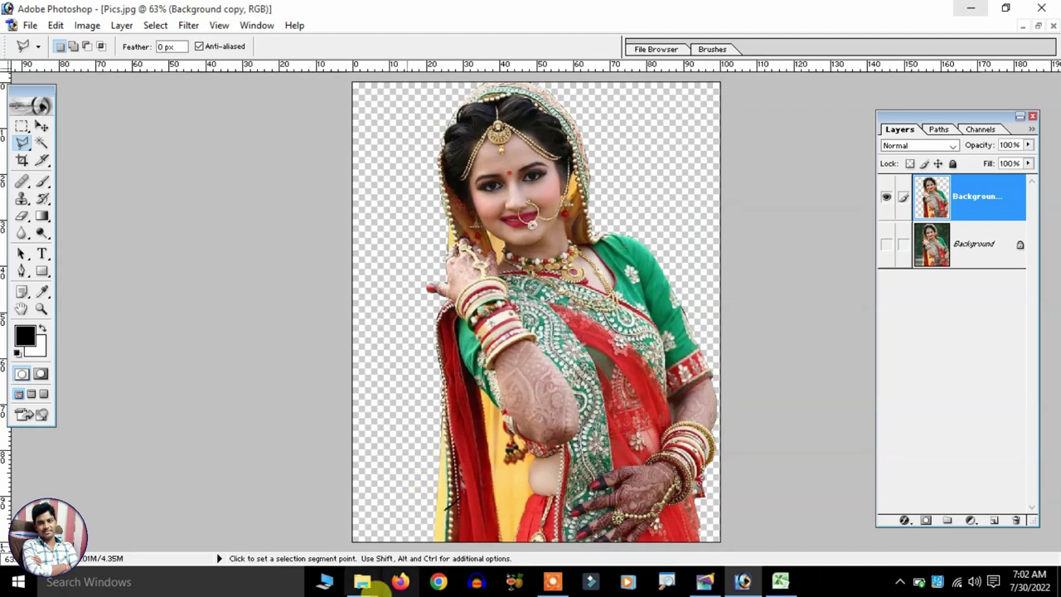
left_click(362, 582)
In the 'png kaise banaye' folder, compare the sizes of Pics and the 950 KB Pics copy
left_click(436, 519)
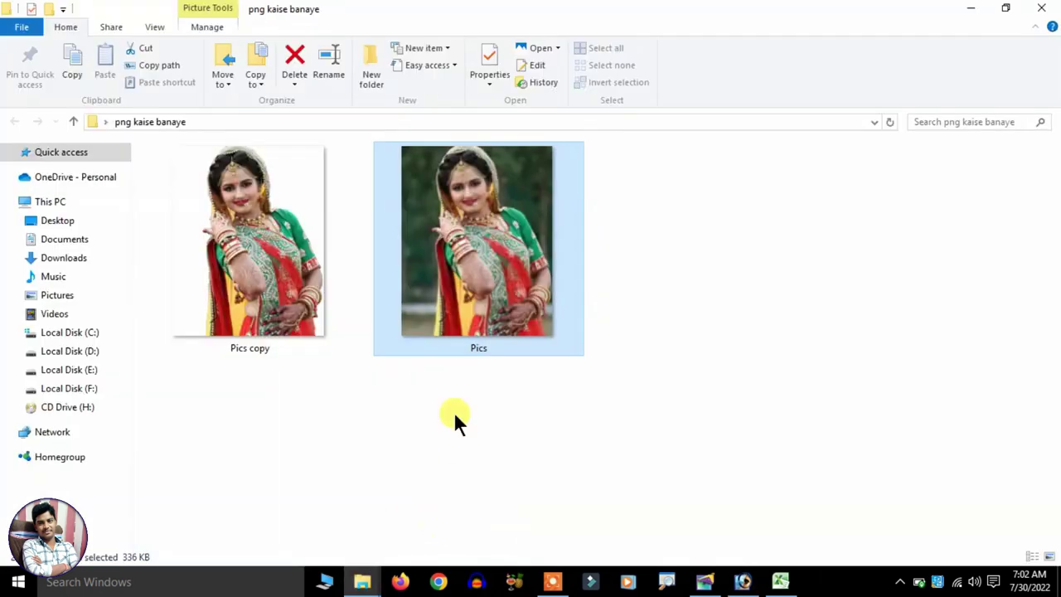
left_click(635, 307)
left_click(265, 278)
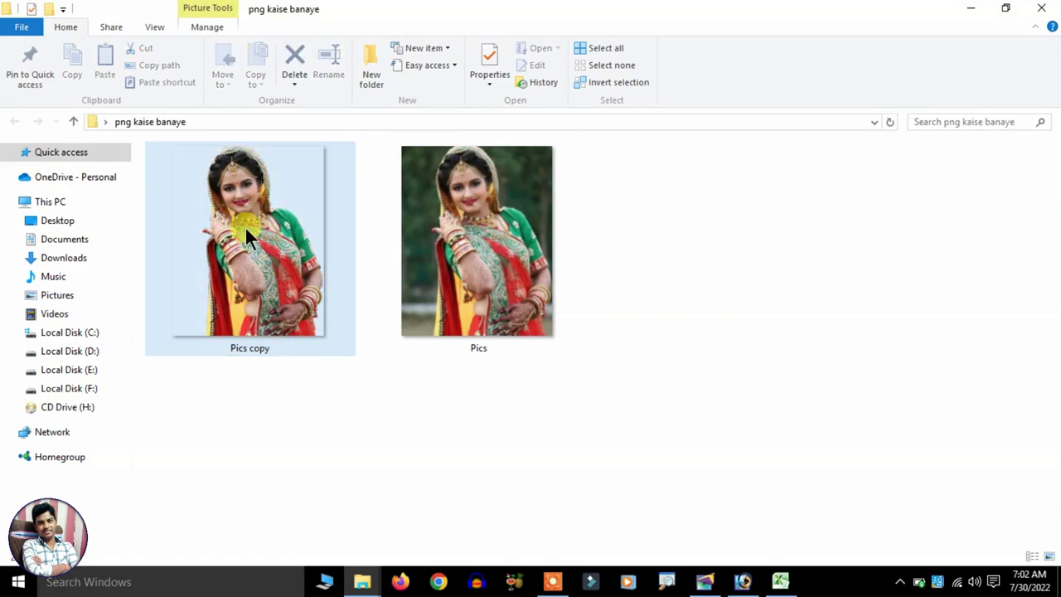
left_click(395, 423)
left_click(475, 324)
left_click(475, 323)
left_click(763, 260)
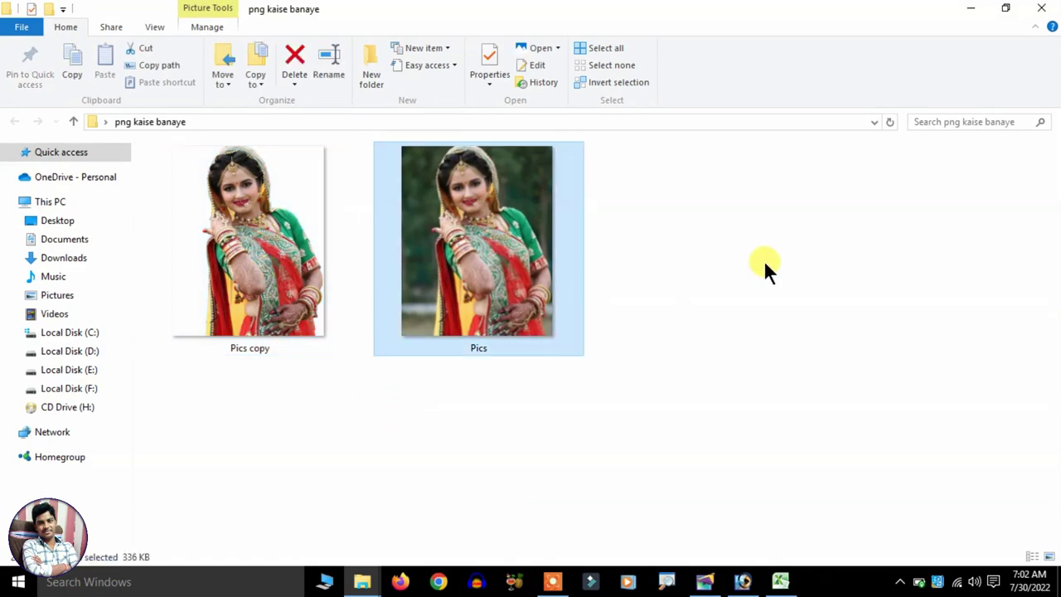
left_click(480, 238)
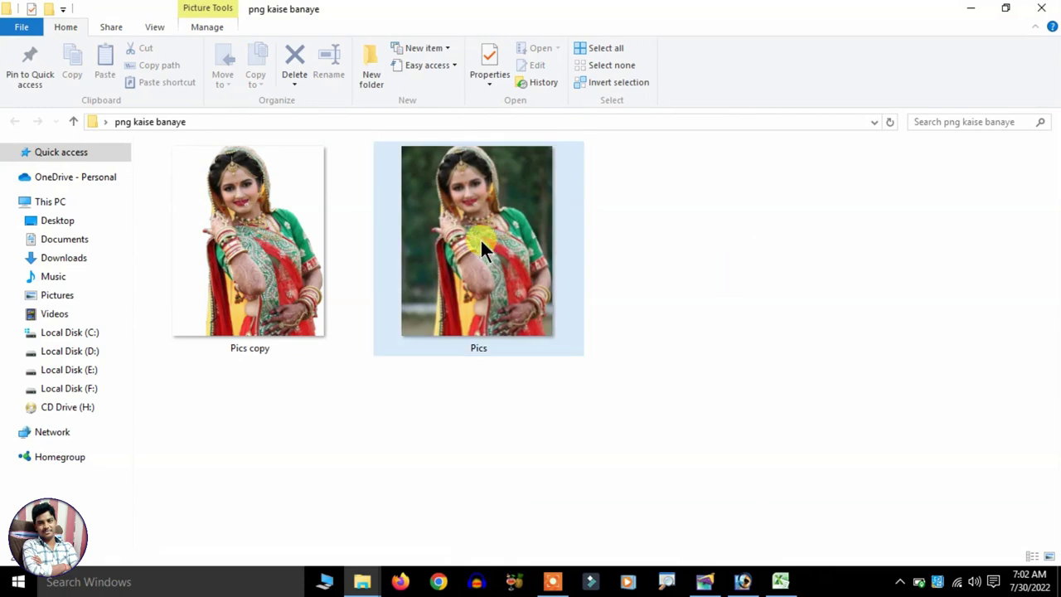
left_click(304, 247)
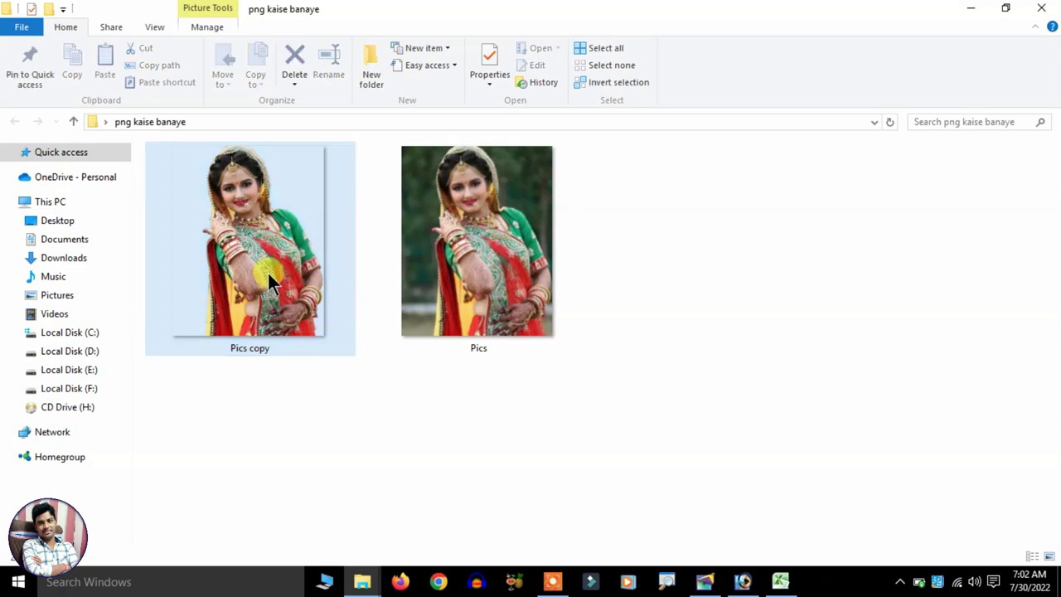
left_click(480, 451)
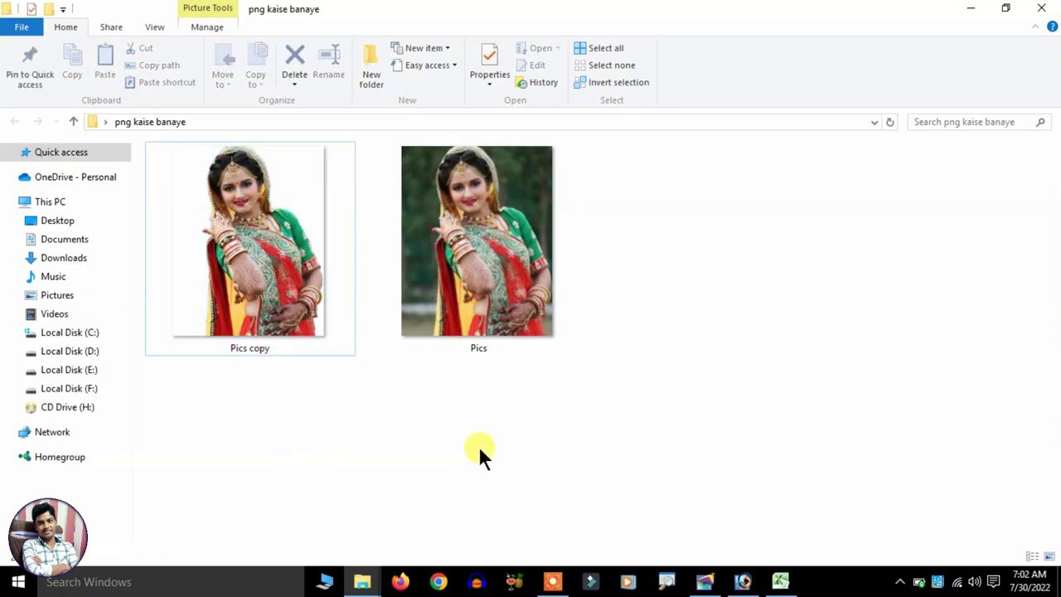